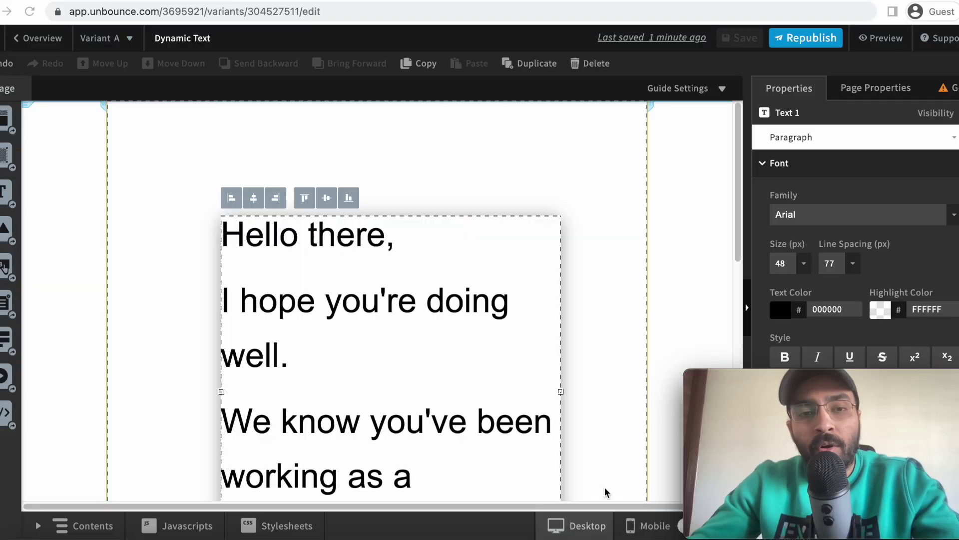
{"action": "scroll", "coordinate": [561, 370], "scroll_direction": "down", "scroll_amount": 2}
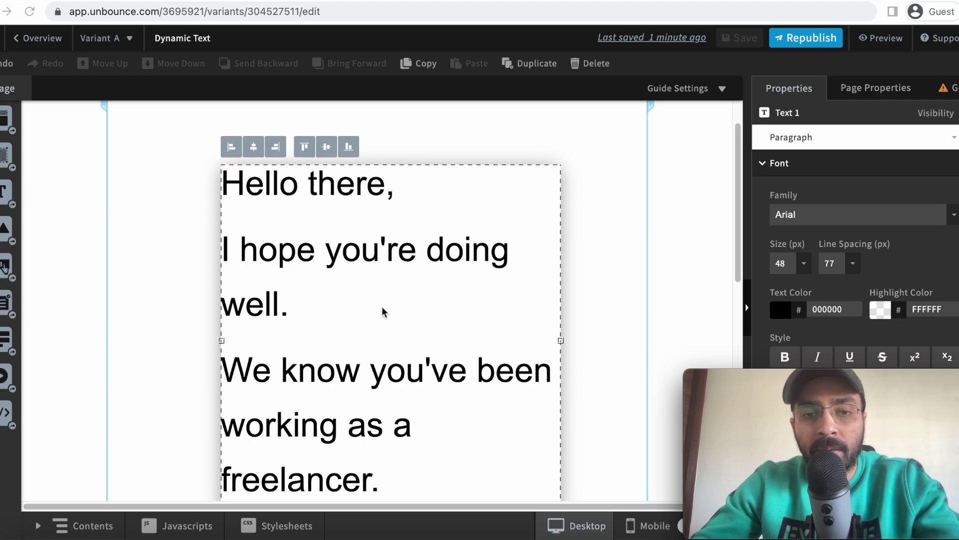
{"action": "scroll", "coordinate": [381, 312], "scroll_direction": "down", "scroll_amount": 1}
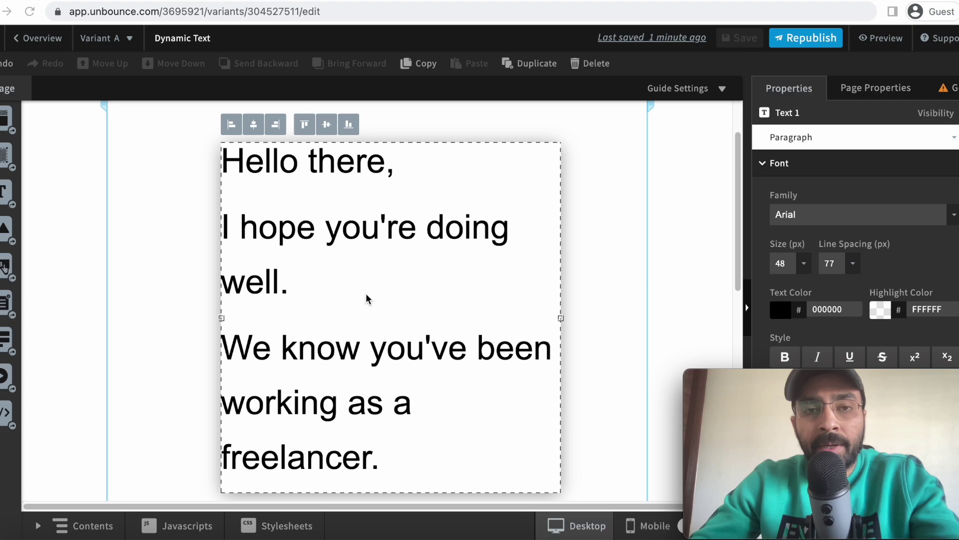
{"action": "left_click", "coordinate": [299, 1]}
On the published dynamic-text-replace-uh tab, append a '?' to the end of its web address.
{"action": "left_click", "coordinate": [314, 18]}
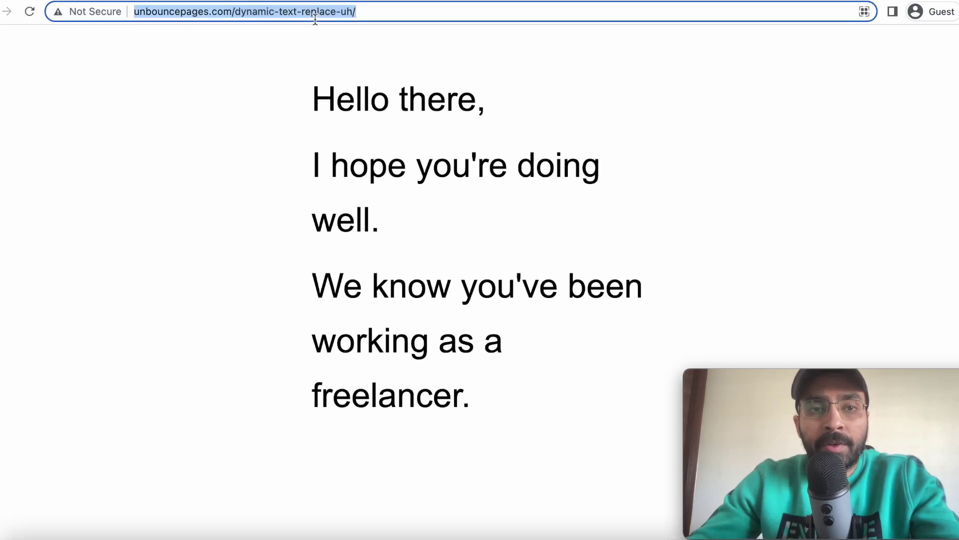
{"action": "left_click", "coordinate": [213, 15]}
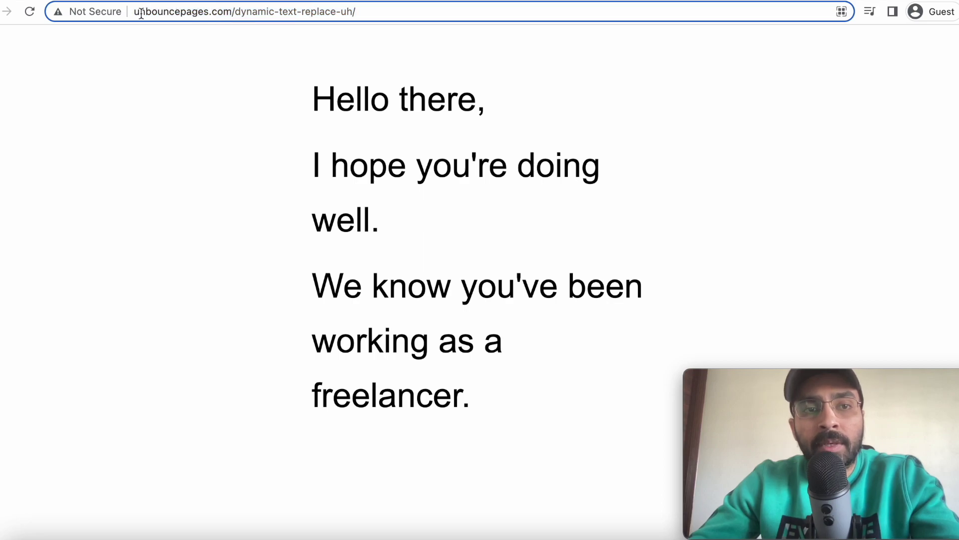
{"action": "triple_click", "coordinate": [217, 15]}
{"action": "left_click", "coordinate": [235, 15]}
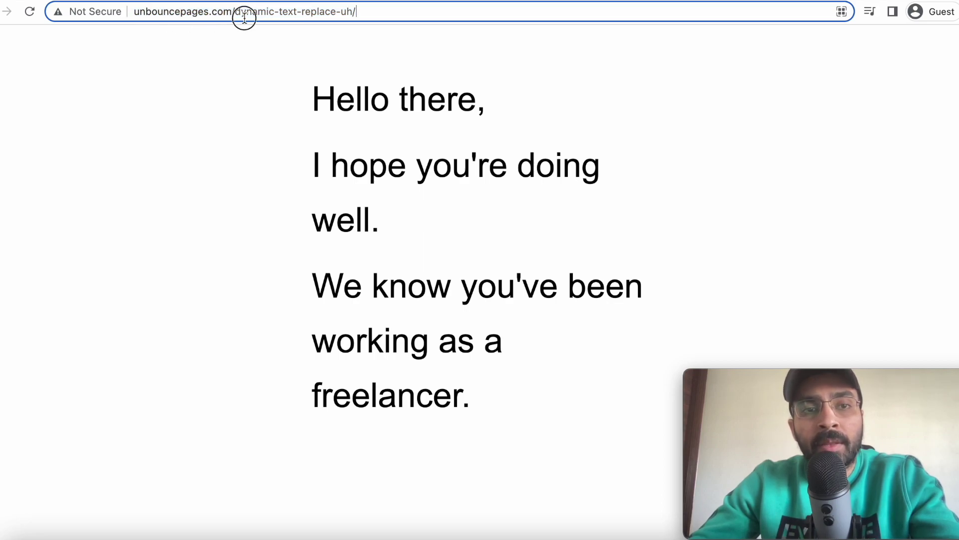
{"action": "left_click_drag", "start_coordinate": [236, 15], "coordinate": [362, 16]}
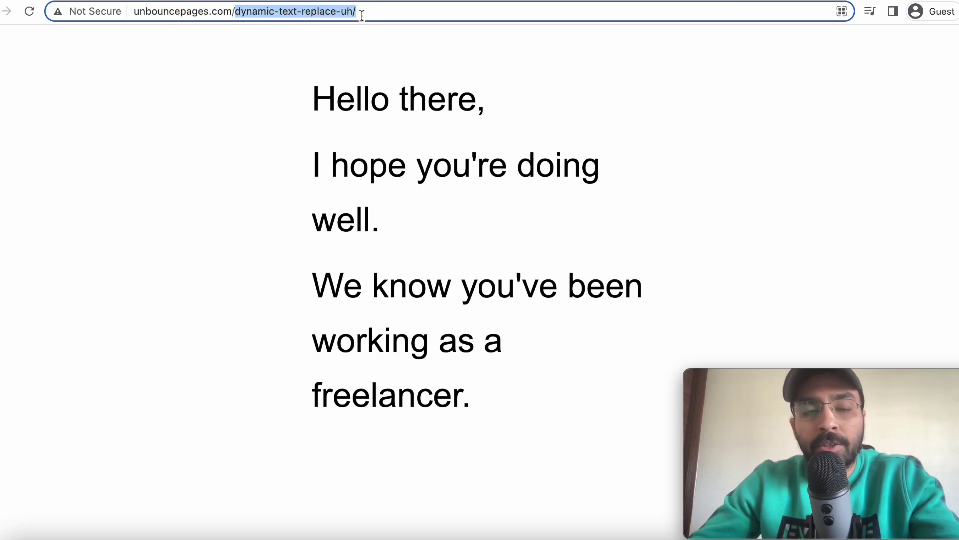
{"action": "left_click", "coordinate": [375, 16]}
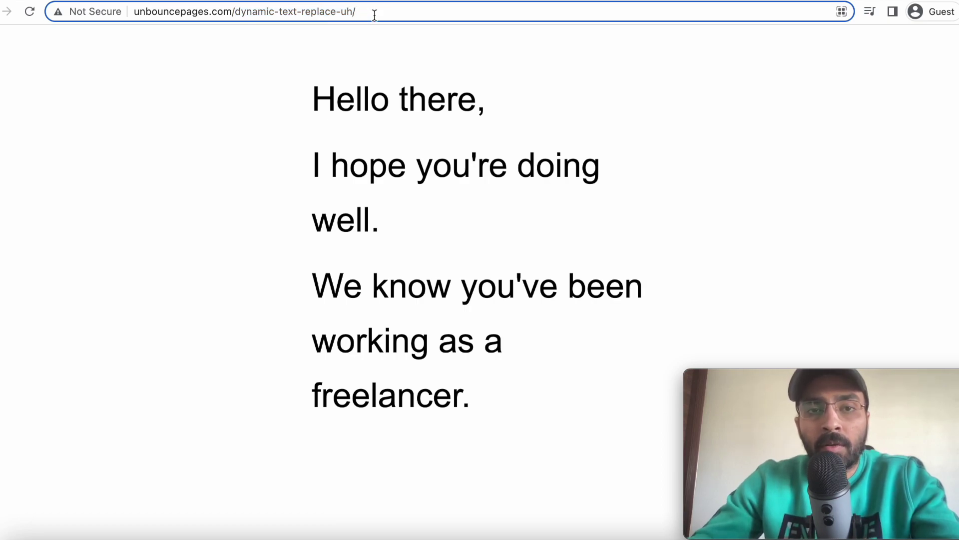
{"action": "type", "text": "?"}
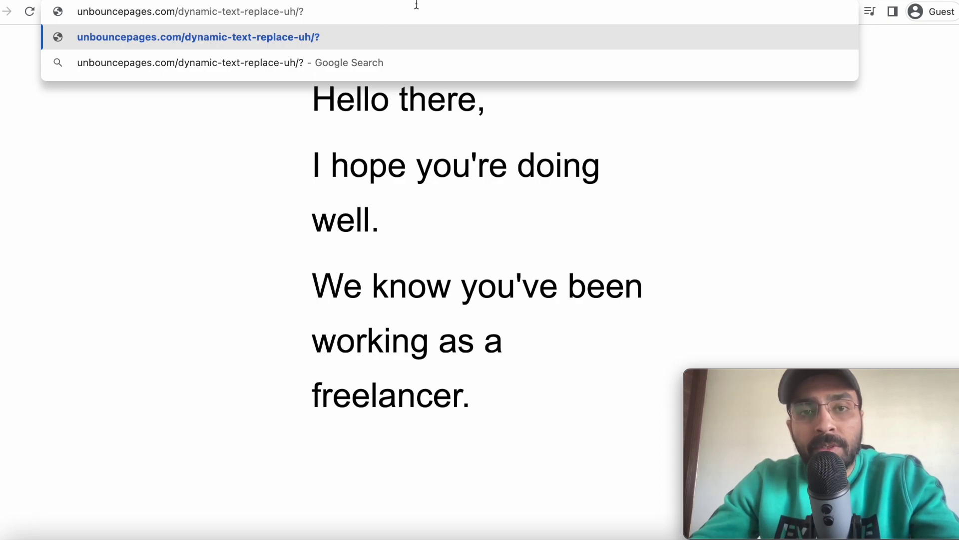
In a new tab, search Google for 'amazon shoes' and open the Corstyle sneakers shopping result.
{"action": "key", "text": "ctrl+t"}
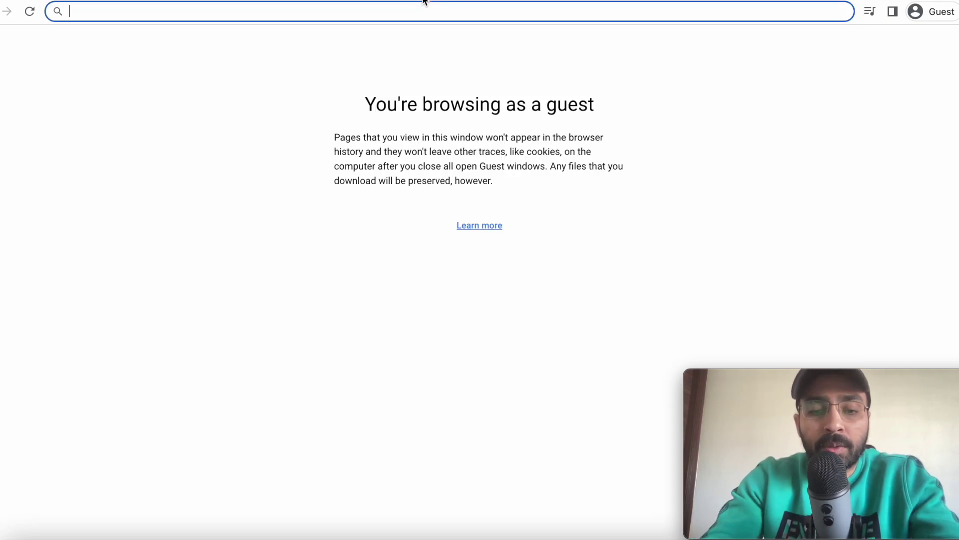
{"action": "type", "text": "google"}
{"action": "key", "text": "Return"}
{"action": "double_click", "coordinate": [210, 64]}
{"action": "type", "text": "ama"}
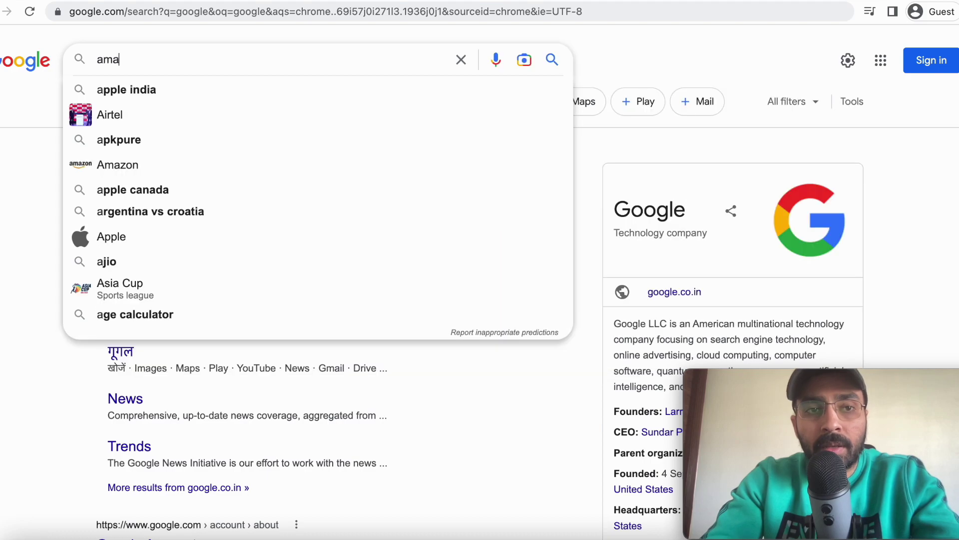
{"action": "type", "text": "zon shoes"}
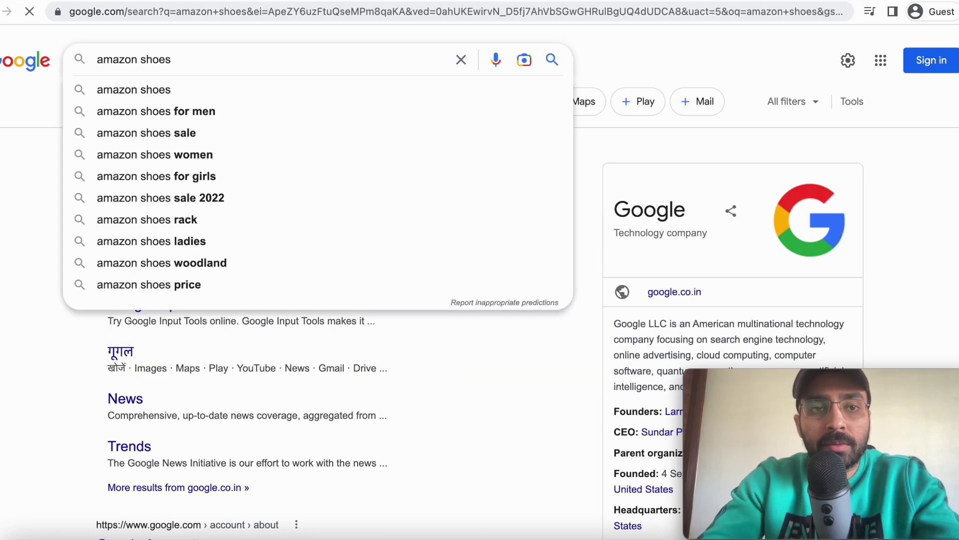
{"action": "key", "text": "Return"}
{"action": "left_click", "coordinate": [139, 289]}
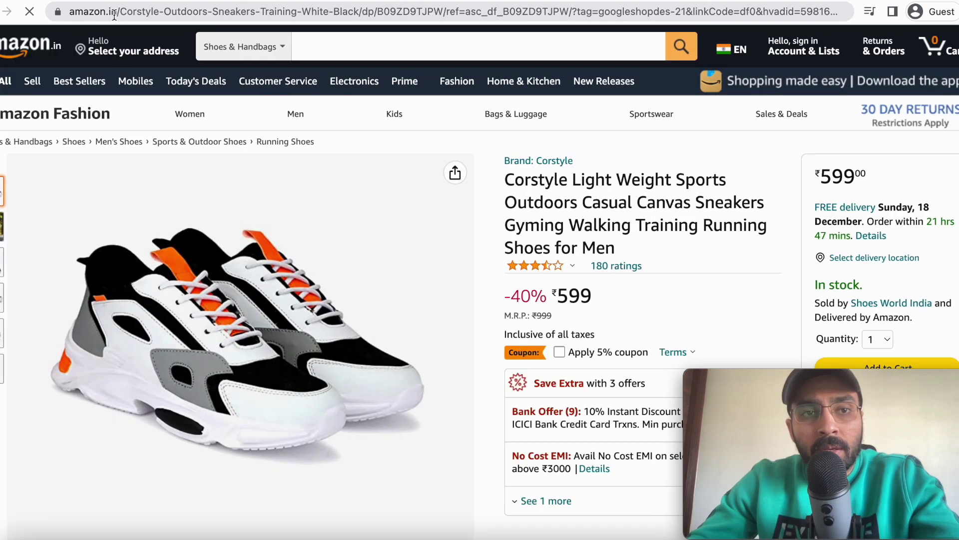
Examine the Amazon product address and its Google Ads parameters such as hvadid and hvpos.
{"action": "left_click_drag", "start_coordinate": [186, 12], "coordinate": [457, 12]}
{"action": "key", "text": "ctrl+a"}
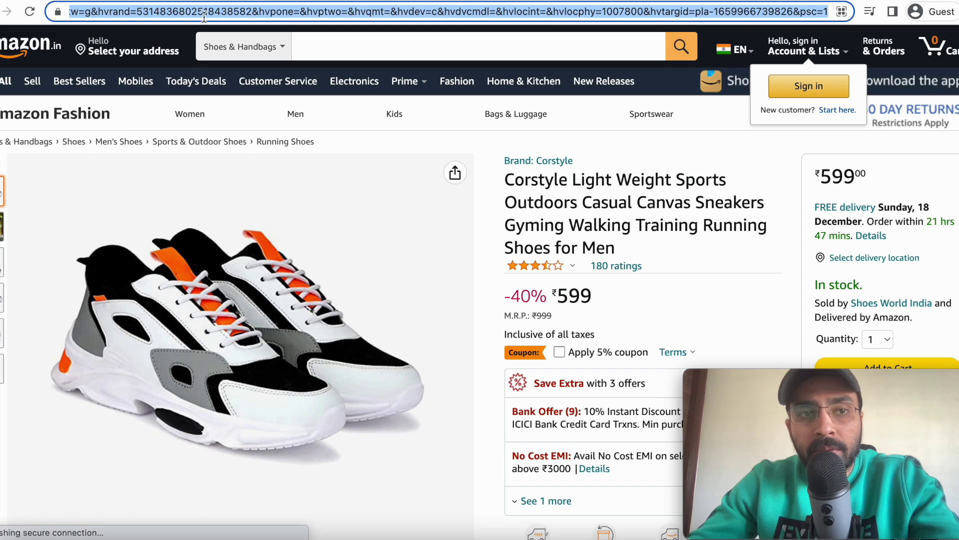
{"action": "left_click", "coordinate": [536, 12]}
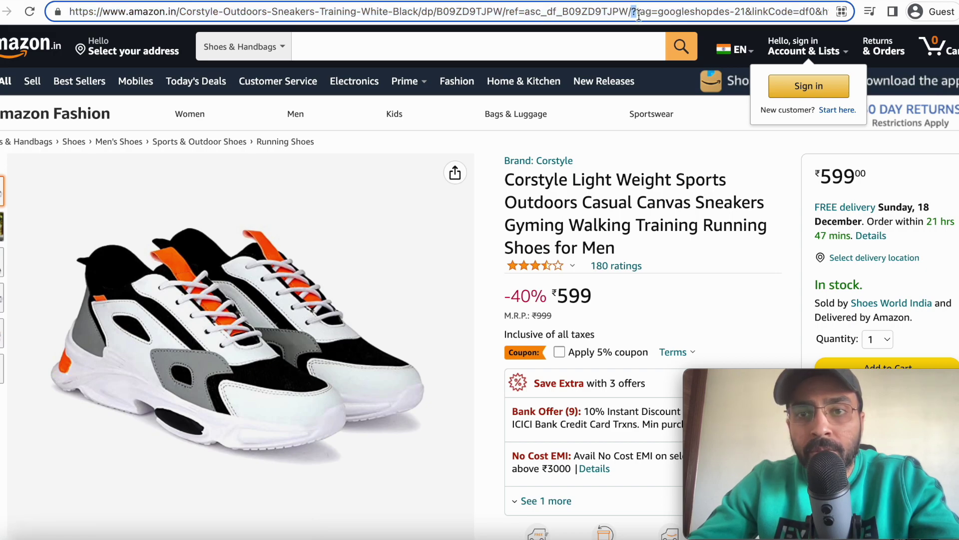
{"action": "key", "text": "shift+End"}
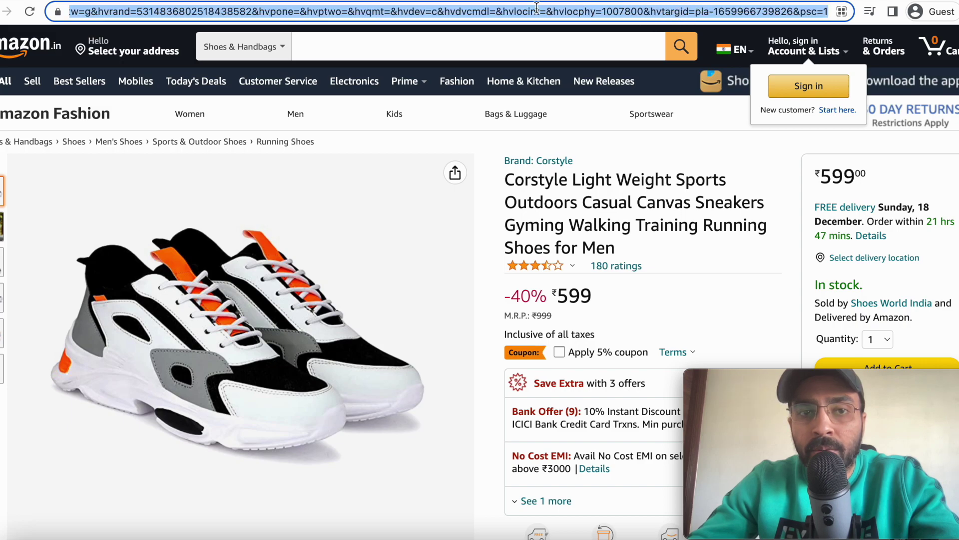
{"action": "key", "text": "Left"}
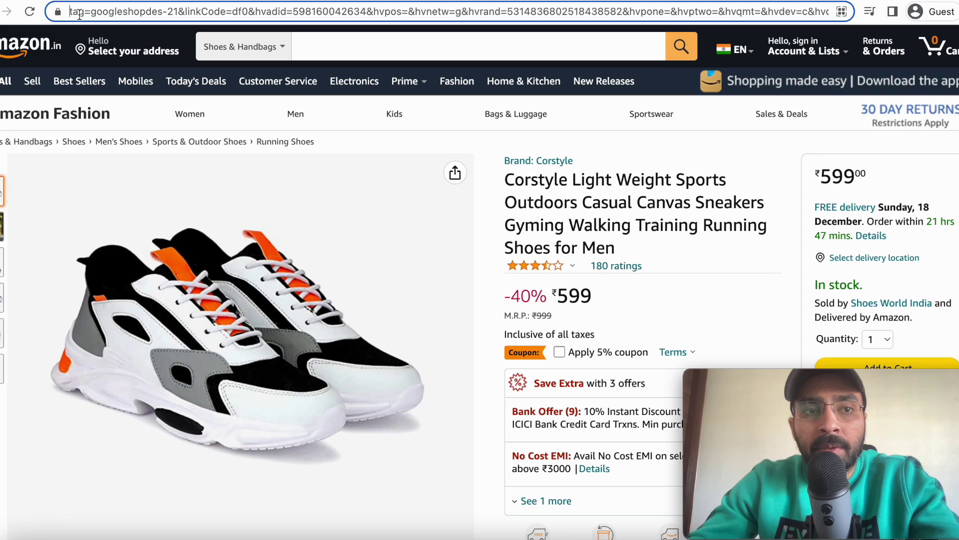
{"action": "left_click_drag", "start_coordinate": [72, 13], "coordinate": [121, 12]}
{"action": "left_click", "coordinate": [115, 12]}
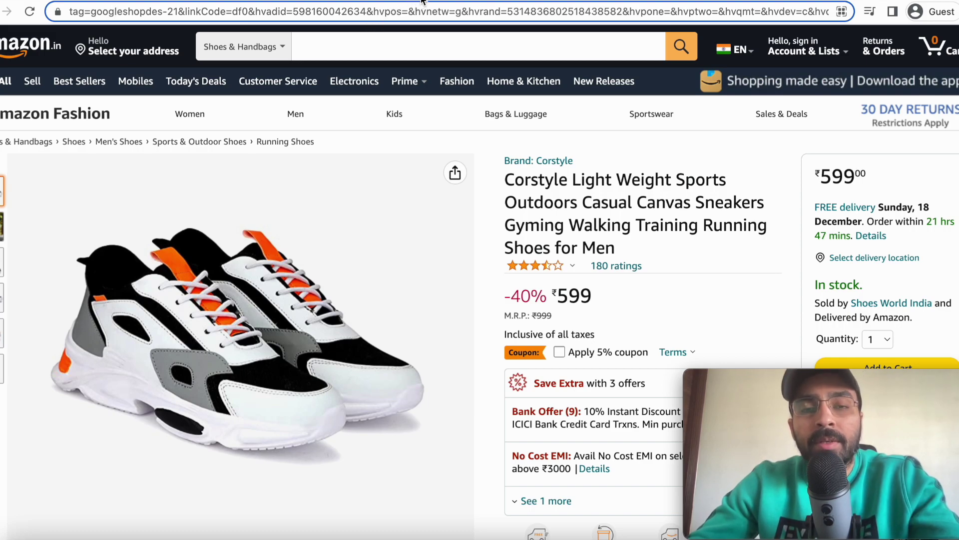
{"action": "left_click", "coordinate": [328, 2]}
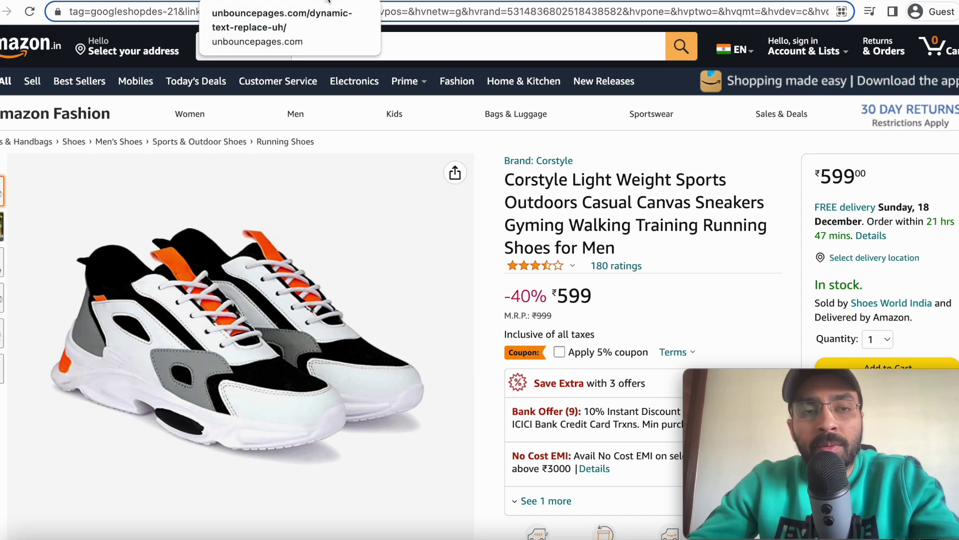
Go back to the dynamic-text-replace-uh page and review its 'Hello there' and freelancer paragraphs.
{"action": "left_click", "coordinate": [328, 2]}
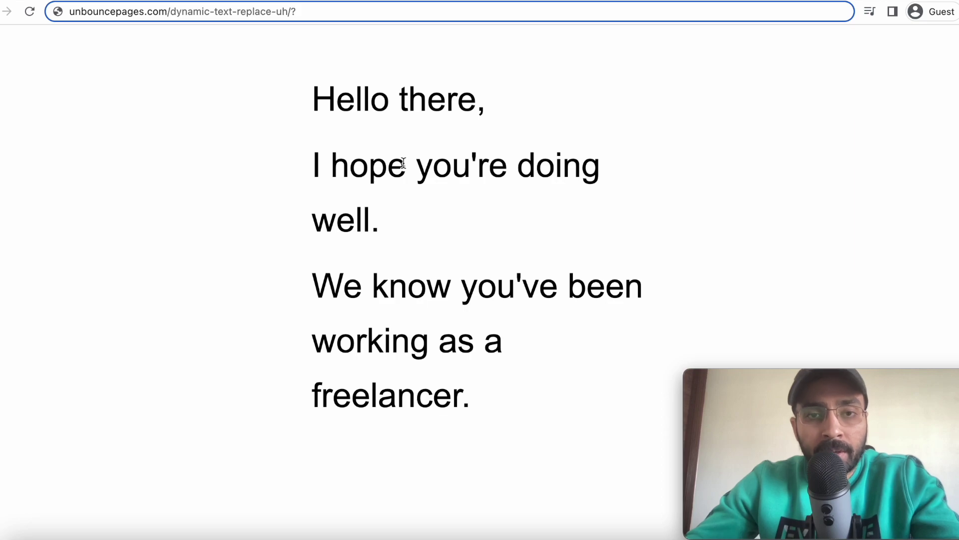
{"action": "left_click", "coordinate": [338, 98]}
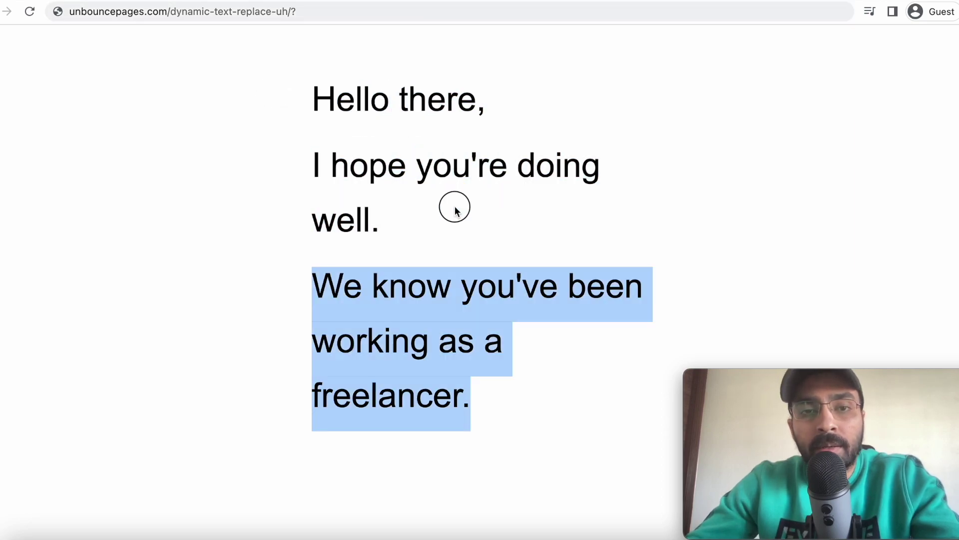
{"action": "left_click_drag", "start_coordinate": [320, 102], "coordinate": [501, 382]}
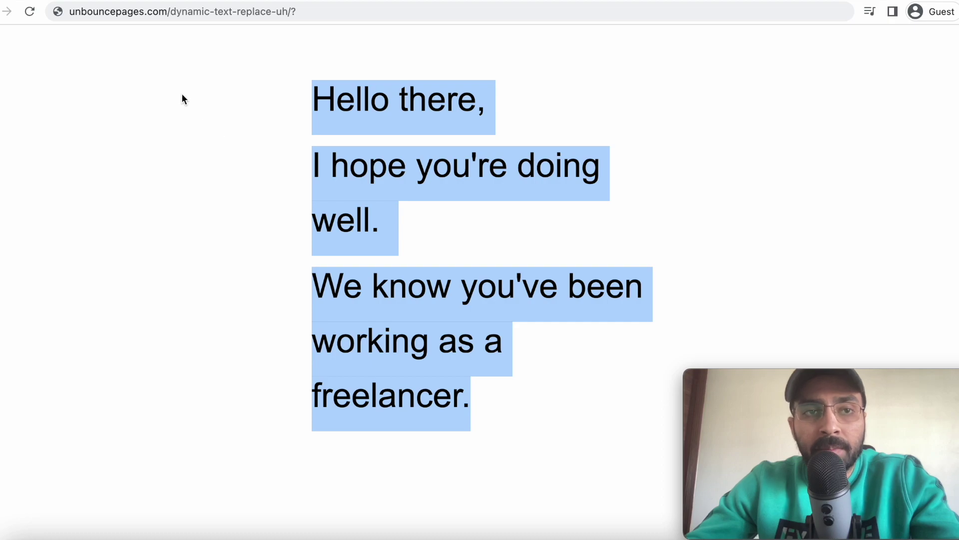
{"action": "left_click", "coordinate": [334, 147]}
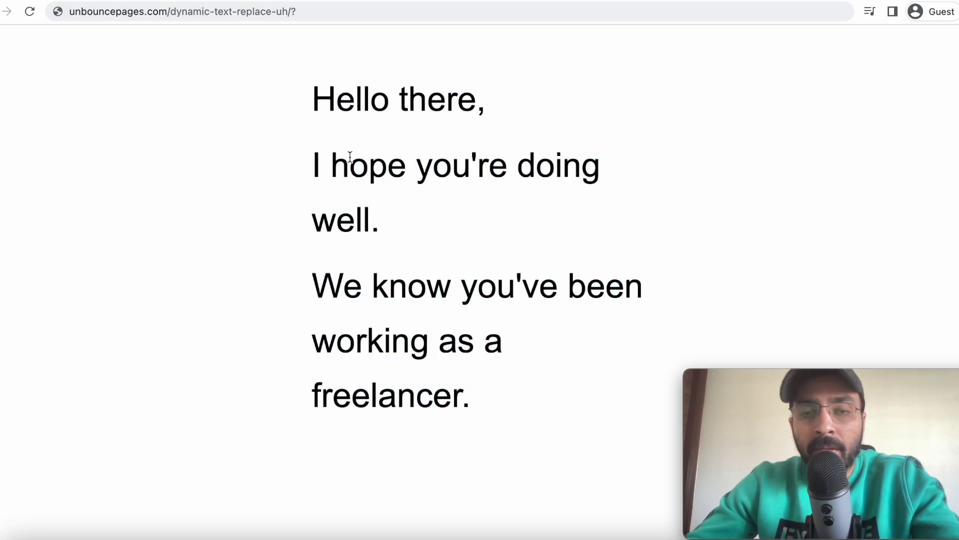
In the Unbounce editor, select 'there' in the greeting and show its Dynamic Text Replacement action settings.
{"action": "left_click", "coordinate": [126, 1]}
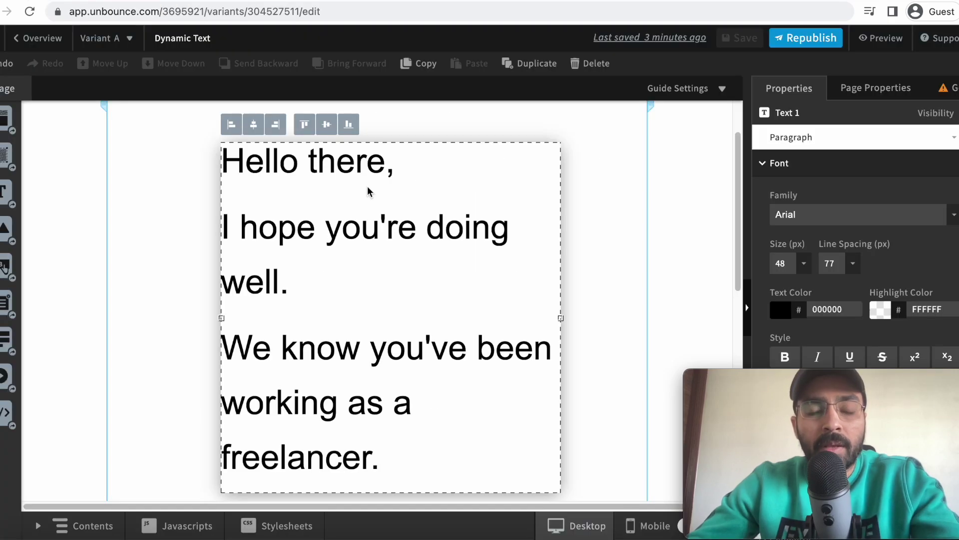
{"action": "left_click", "coordinate": [316, 176]}
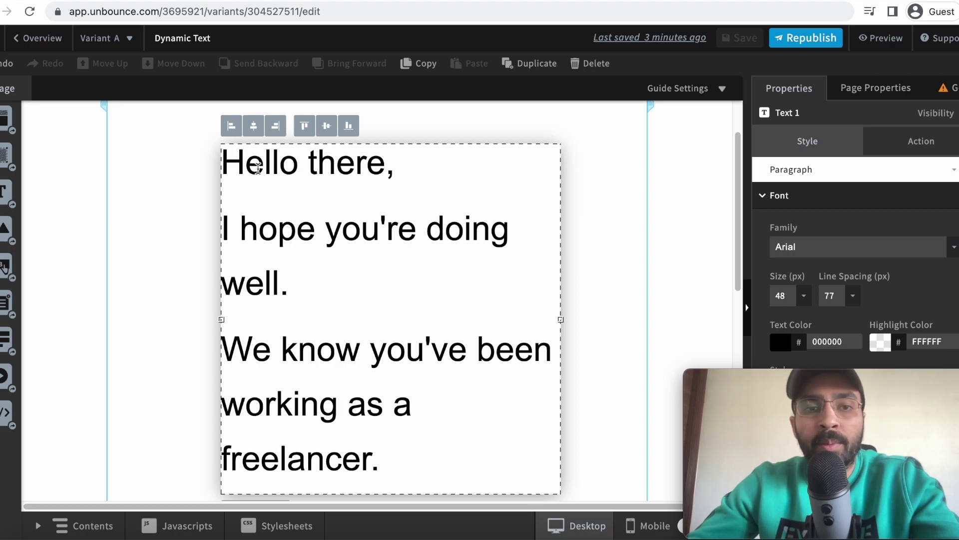
{"action": "left_click_drag", "start_coordinate": [309, 166], "coordinate": [381, 169]}
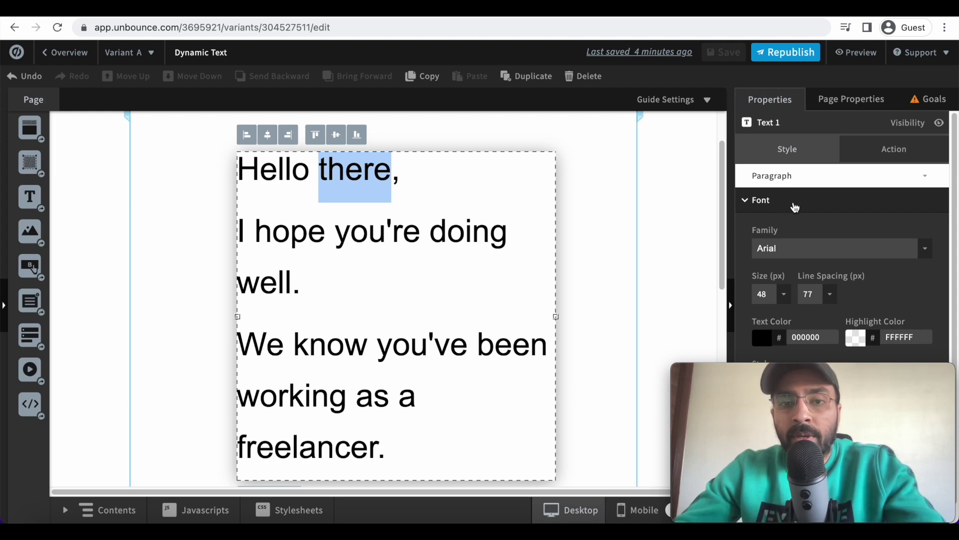
{"action": "scroll", "coordinate": [675, 207], "scroll_direction": "down", "scroll_amount": 1}
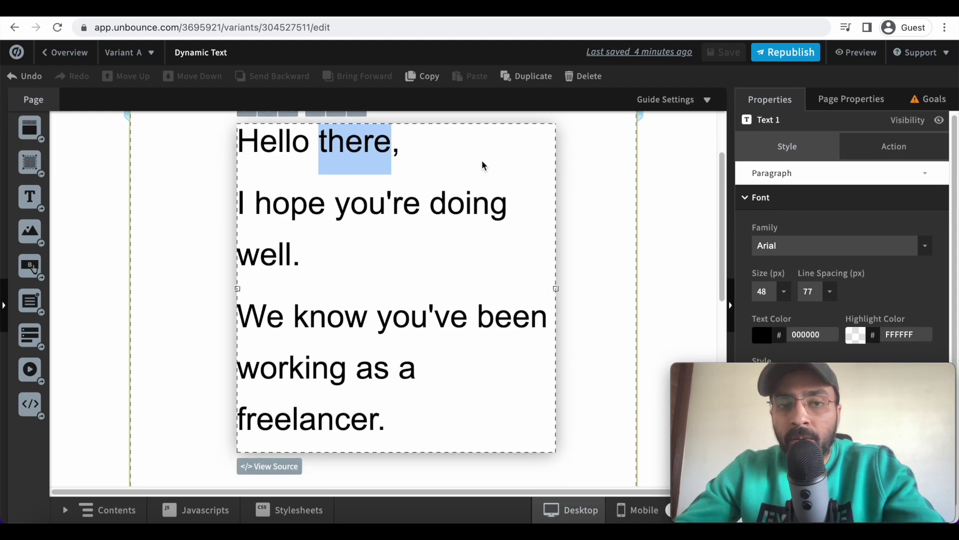
{"action": "left_click", "coordinate": [896, 160]}
{"action": "left_click_drag", "start_coordinate": [815, 377], "coordinate": [812, 458]}
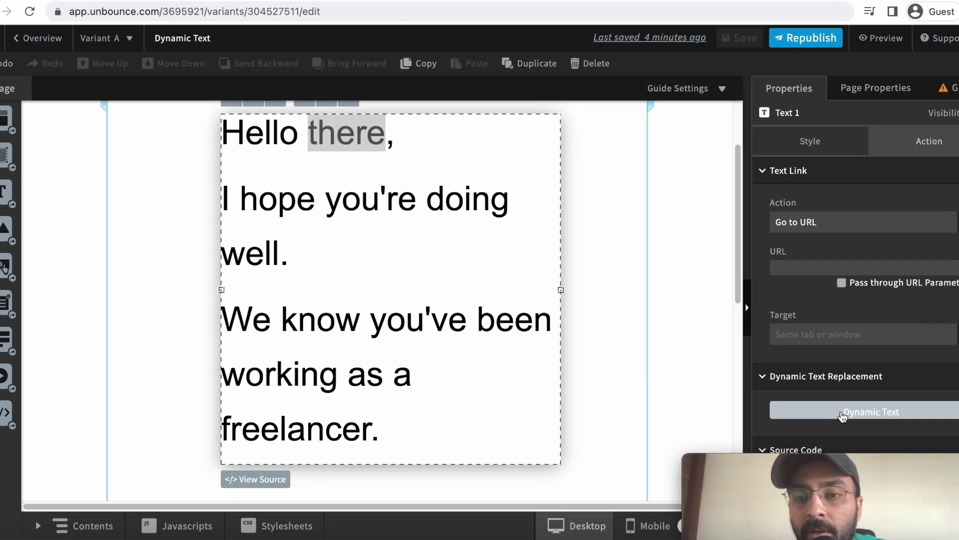
Bind 'there' to the firstname URL parameter, keeping 'there' as default text, and save.
{"action": "left_click", "coordinate": [824, 405]}
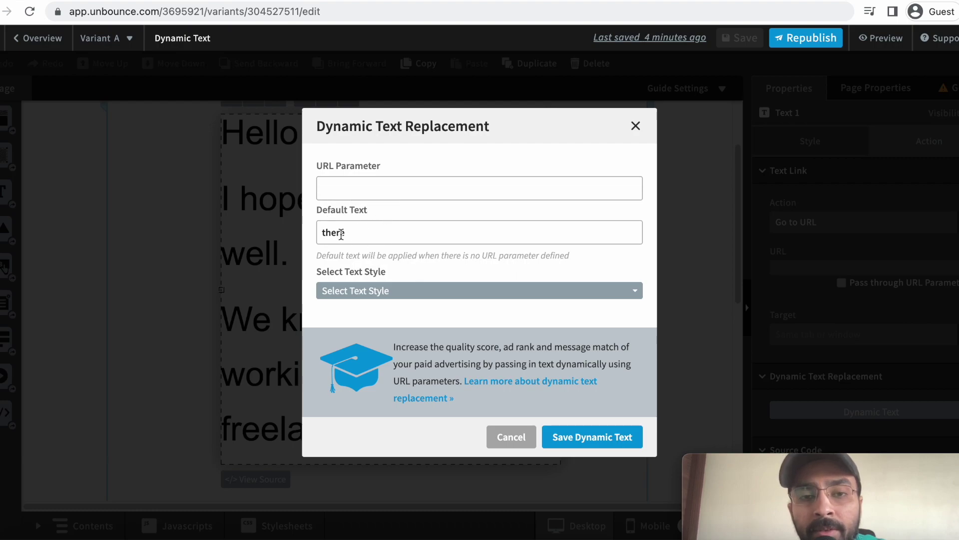
{"action": "double_click", "coordinate": [347, 232]}
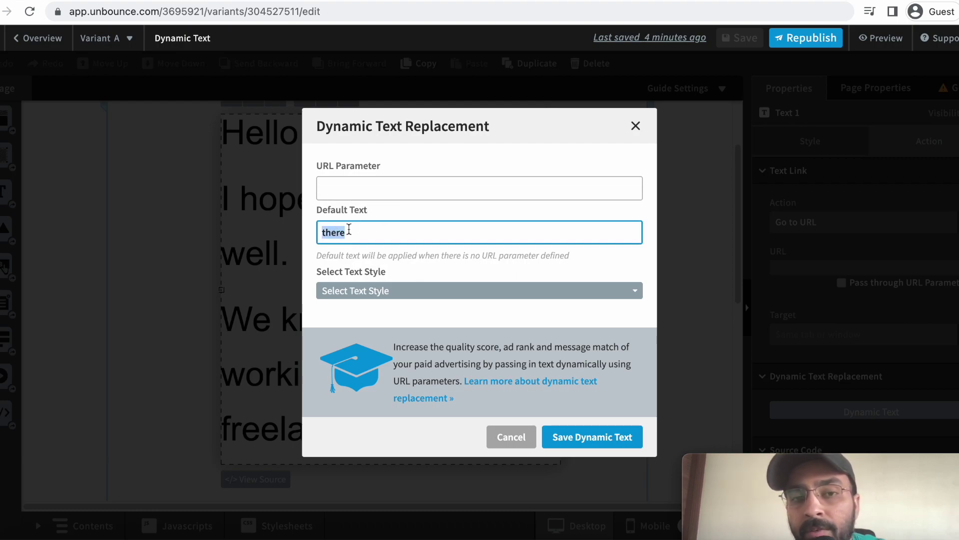
{"action": "left_click", "coordinate": [368, 191]}
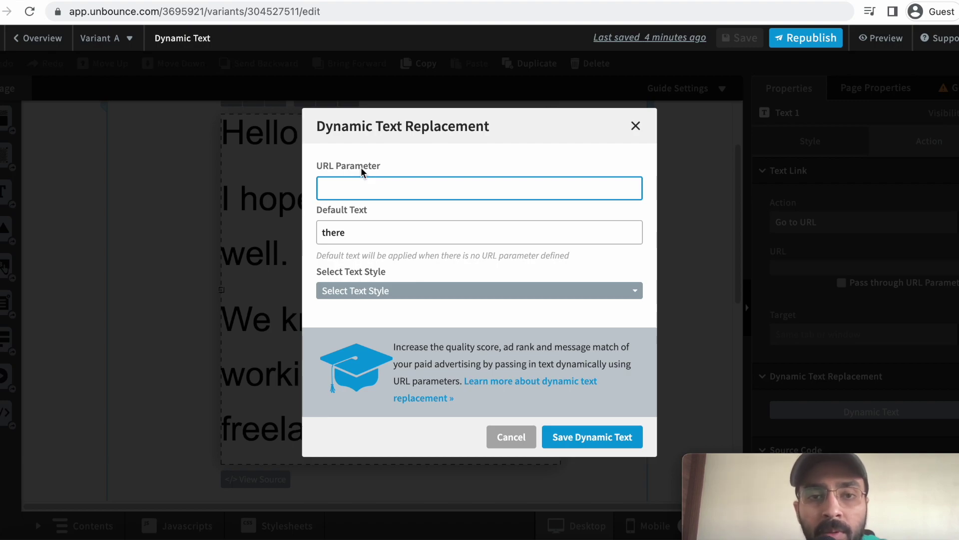
{"action": "type", "text": "first"}
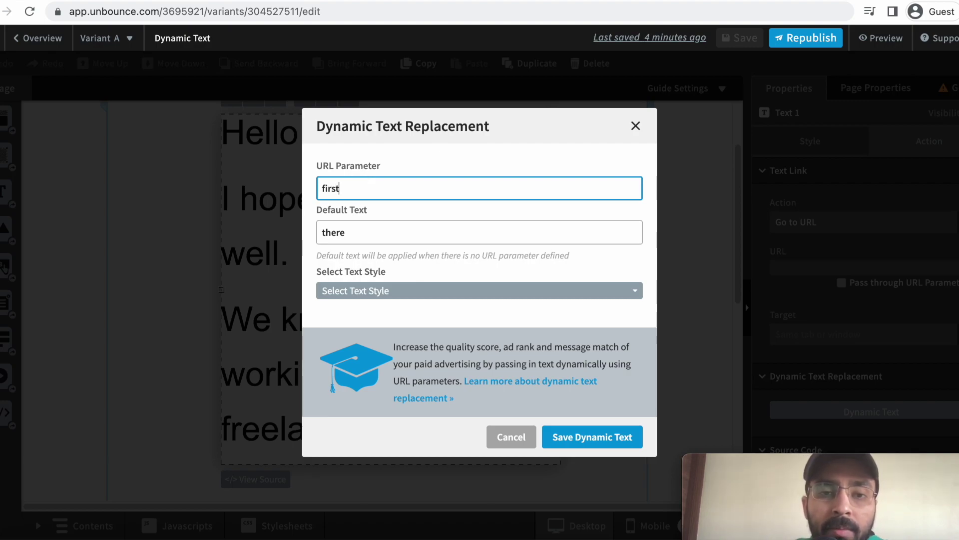
{"action": "type", "text": "name"}
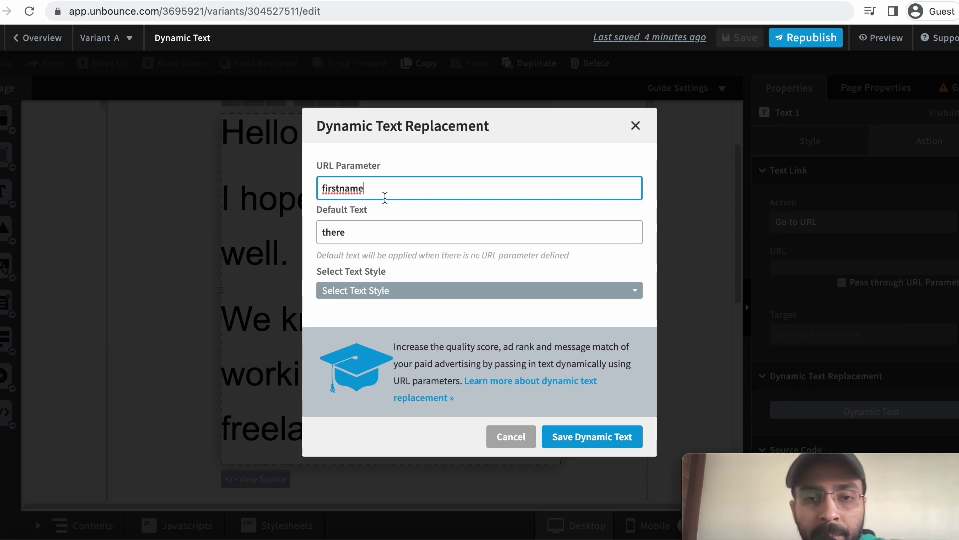
{"action": "left_click", "coordinate": [576, 436]}
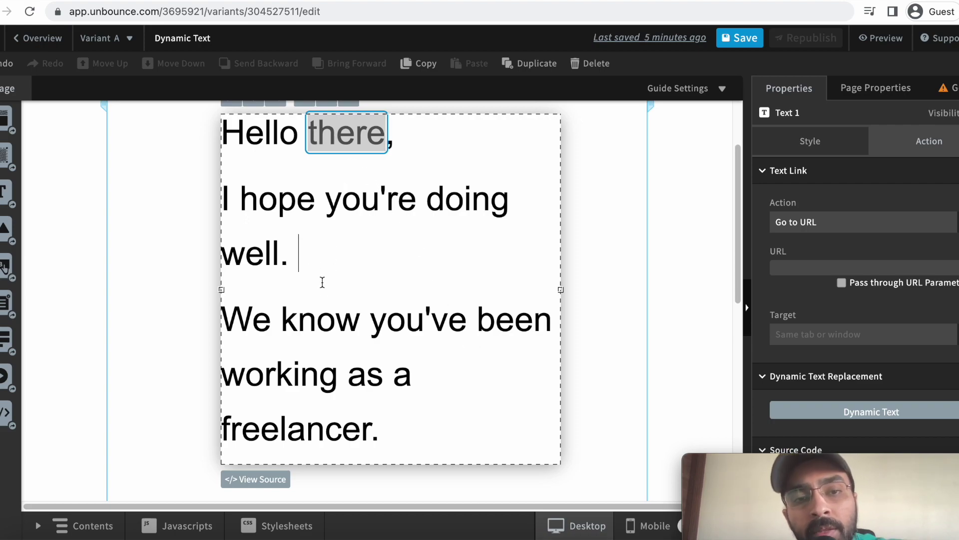
Bind 'freelancer' to the profession URL parameter, keeping 'freelancer' as default text, and save.
{"action": "double_click", "coordinate": [296, 419]}
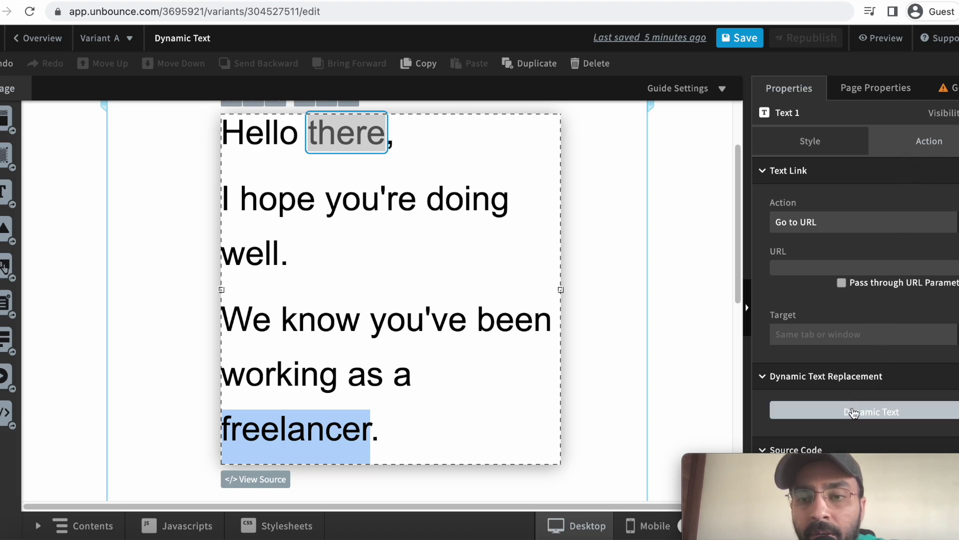
{"action": "left_click", "coordinate": [845, 410]}
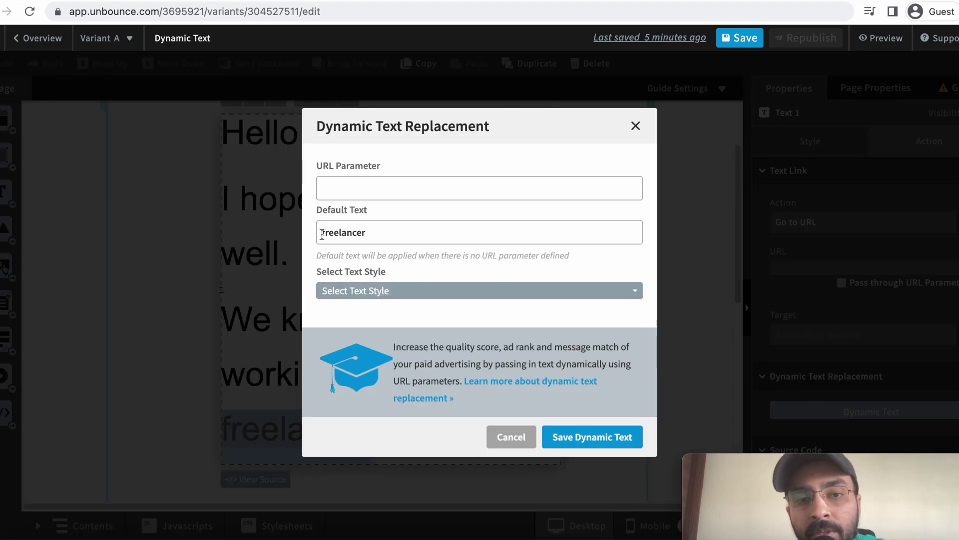
{"action": "left_click_drag", "start_coordinate": [322, 232], "coordinate": [374, 233]}
{"action": "left_click", "coordinate": [354, 190]}
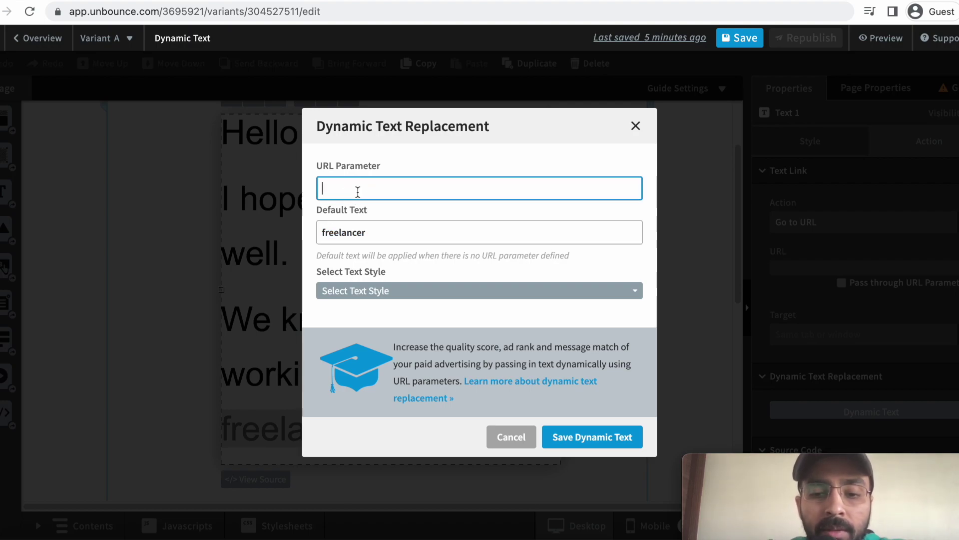
{"action": "type", "text": "pro"}
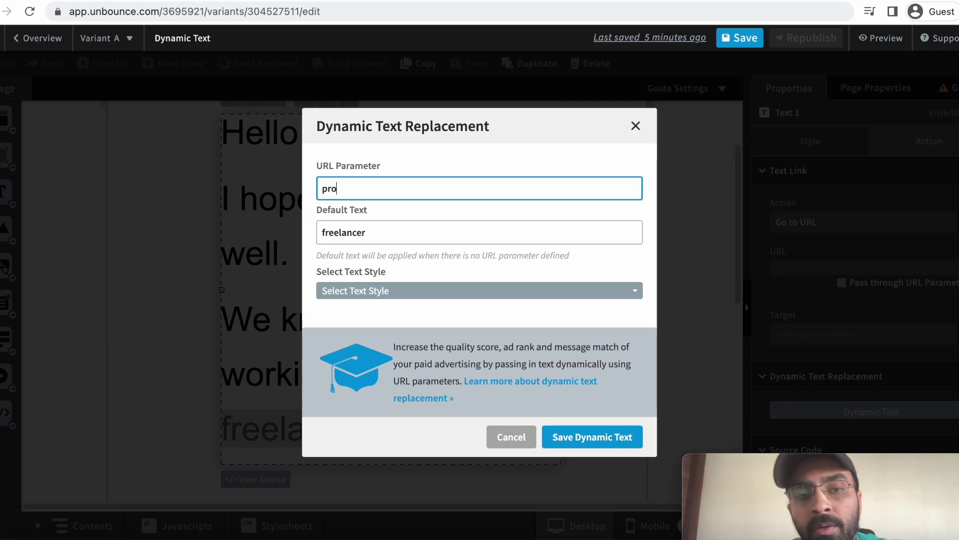
{"action": "type", "text": "fession"}
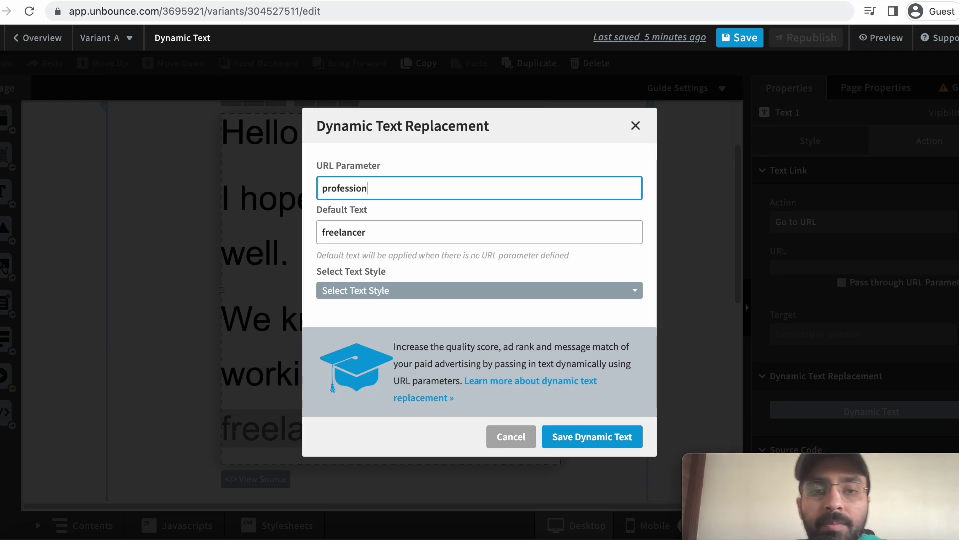
{"action": "left_click", "coordinate": [582, 437]}
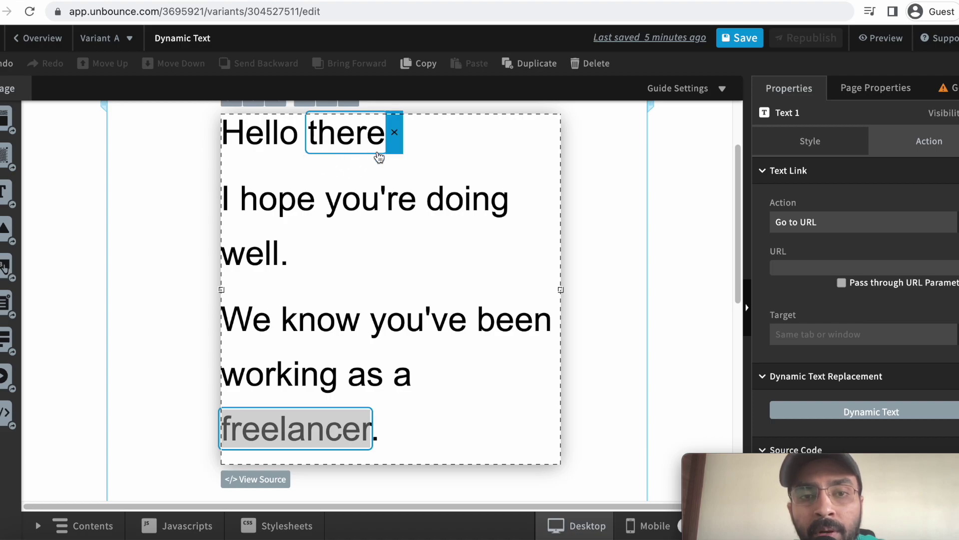
{"action": "mouse_move", "coordinate": [245, 439]}
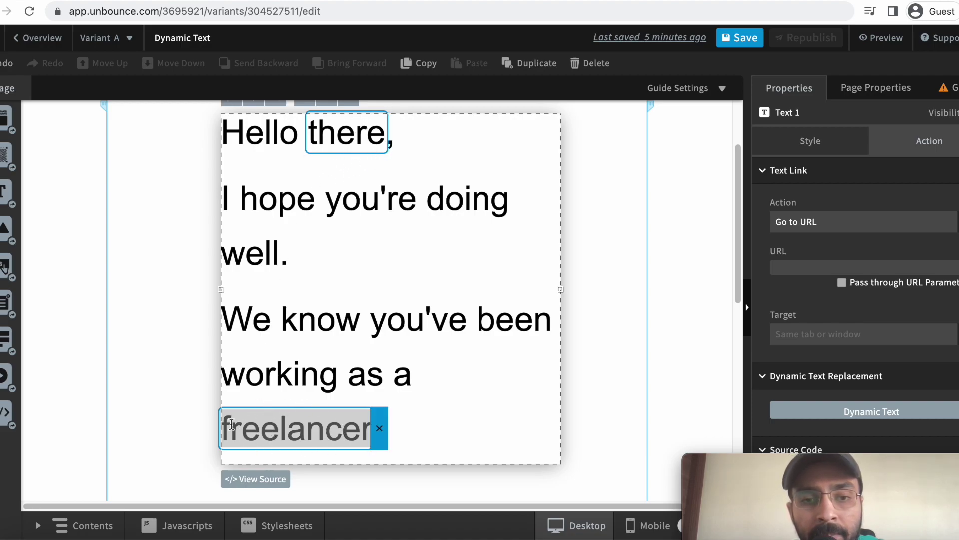
{"action": "left_click", "coordinate": [173, 194]}
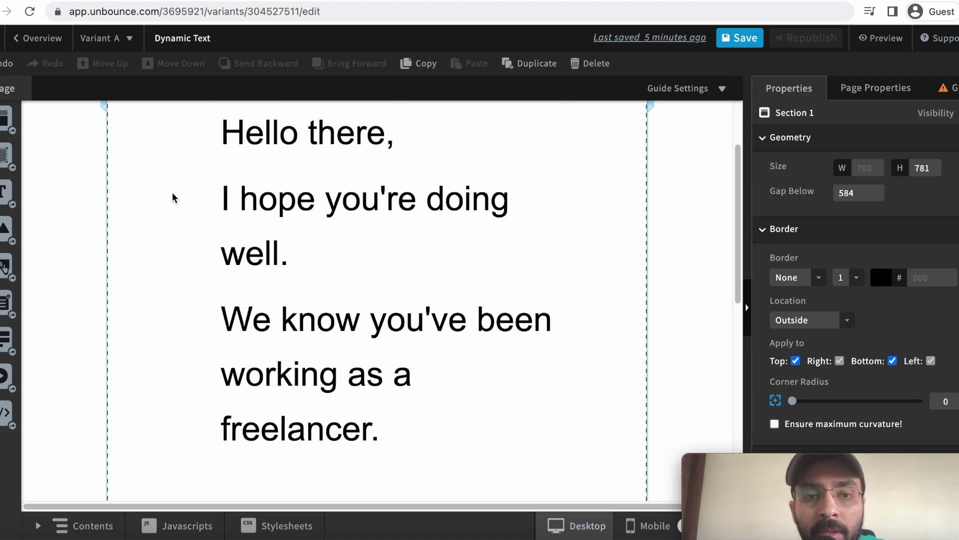
{"action": "left_click", "coordinate": [427, 154]}
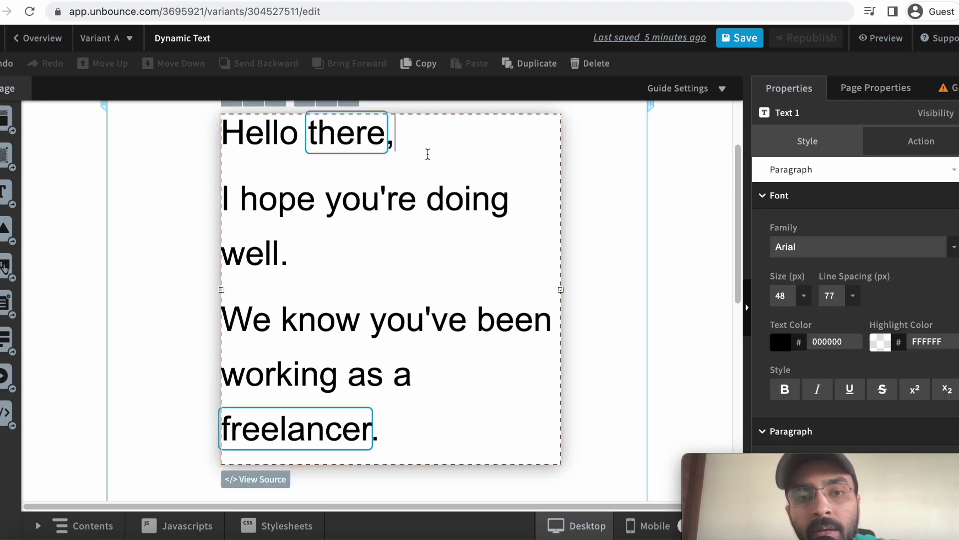
{"action": "mouse_move", "coordinate": [357, 146]}
{"action": "mouse_move", "coordinate": [311, 428]}
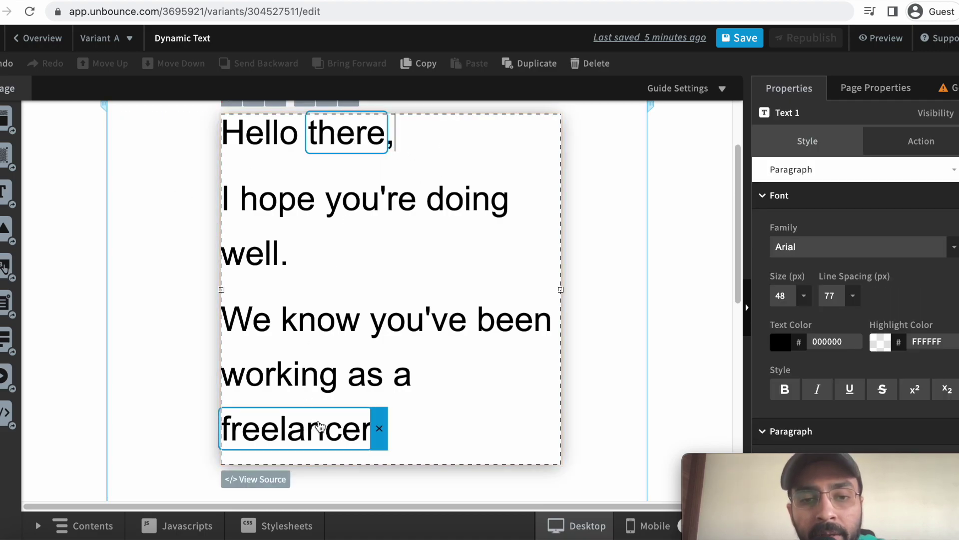
Save the Dynamic Text page and confirm Republish in the 'Hurray, you're almost done!' dialog.
{"action": "left_click", "coordinate": [739, 38]}
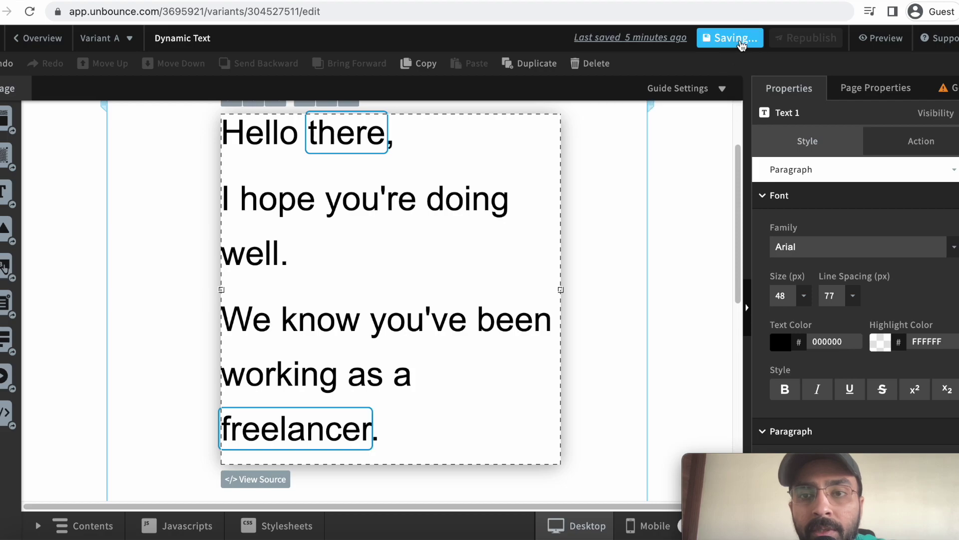
{"action": "left_click", "coordinate": [805, 38]}
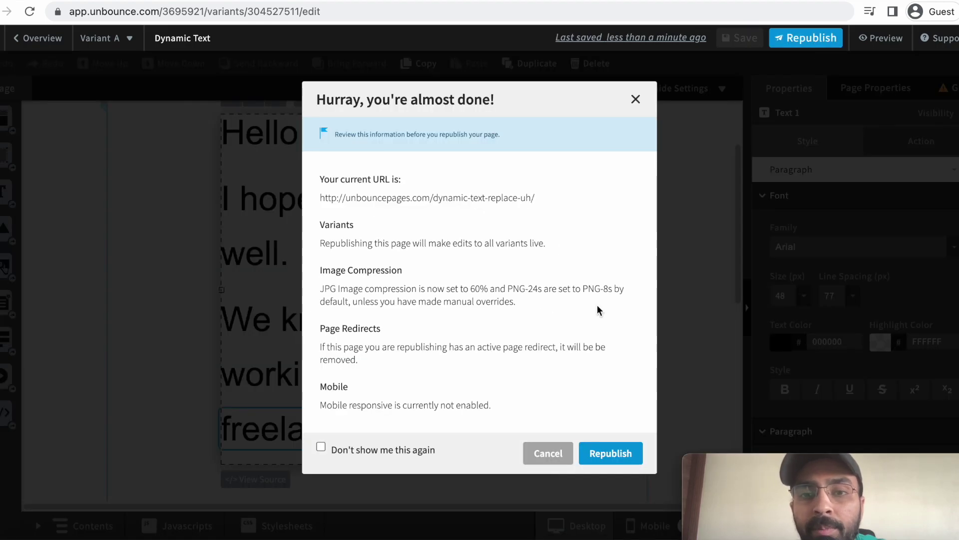
{"action": "left_click", "coordinate": [614, 454]}
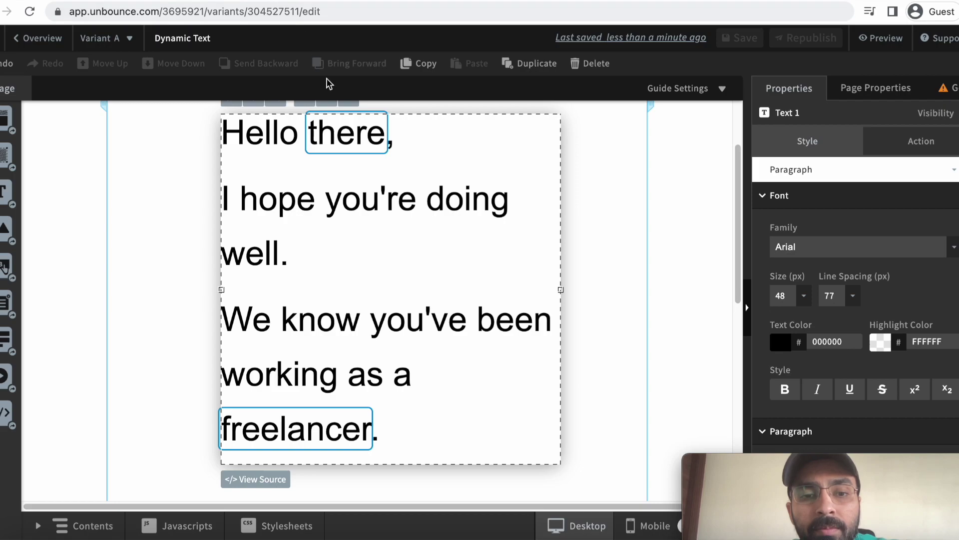
{"action": "scroll", "coordinate": [343, 146], "scroll_direction": "down", "scroll_amount": 3}
{"action": "scroll", "coordinate": [340, 146], "scroll_direction": "up", "scroll_amount": 5}
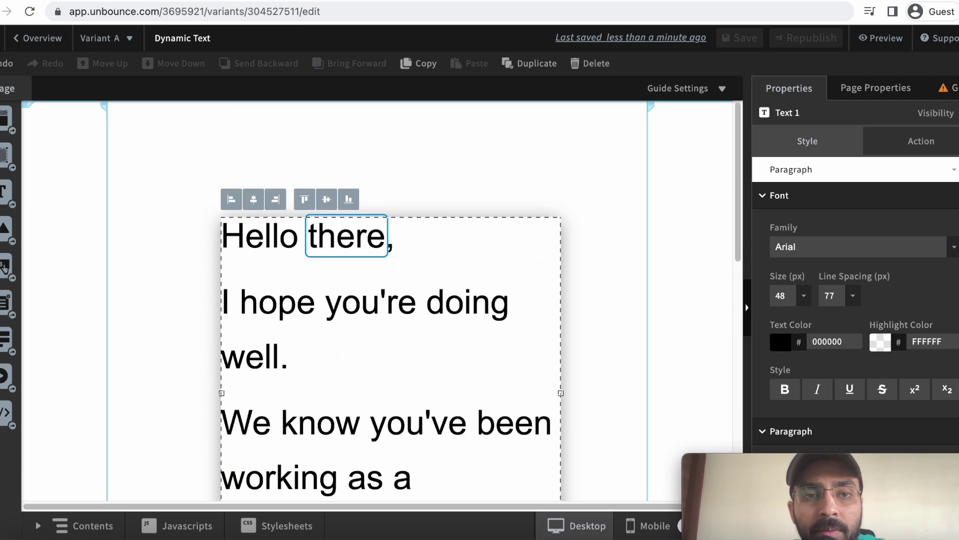
{"action": "left_click", "coordinate": [248, 3]}
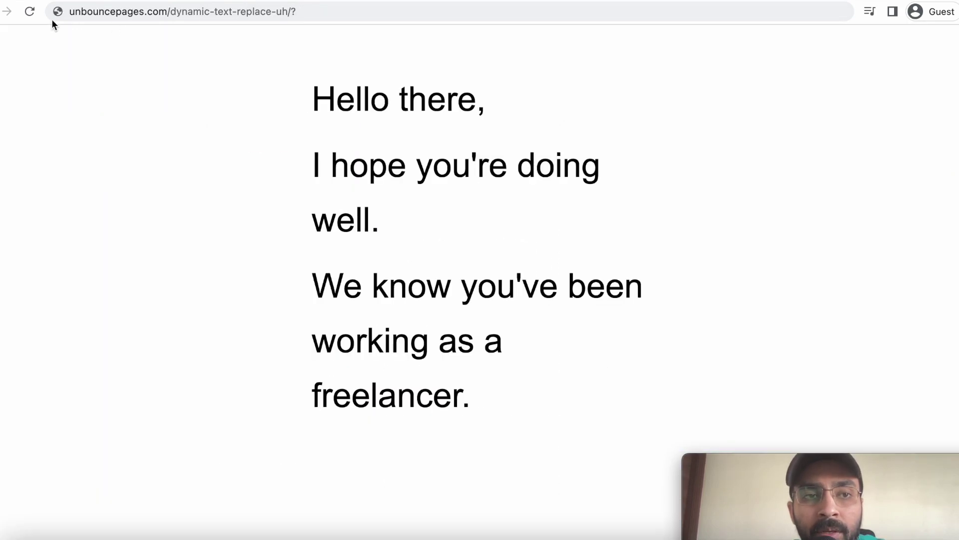
Reload the live page and append '?firstname' to the end of its address.
{"action": "left_click", "coordinate": [35, 13]}
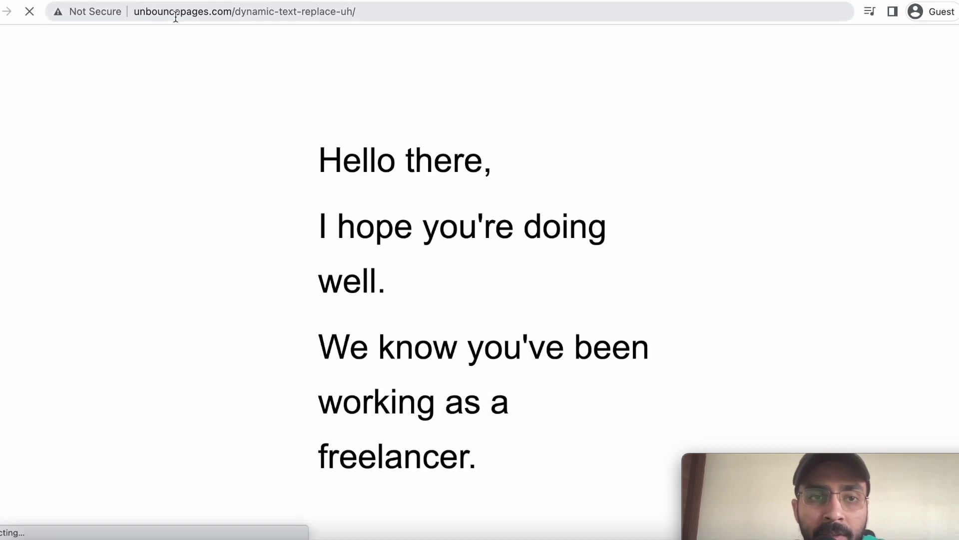
{"action": "left_click_drag", "start_coordinate": [153, 15], "coordinate": [418, 13]}
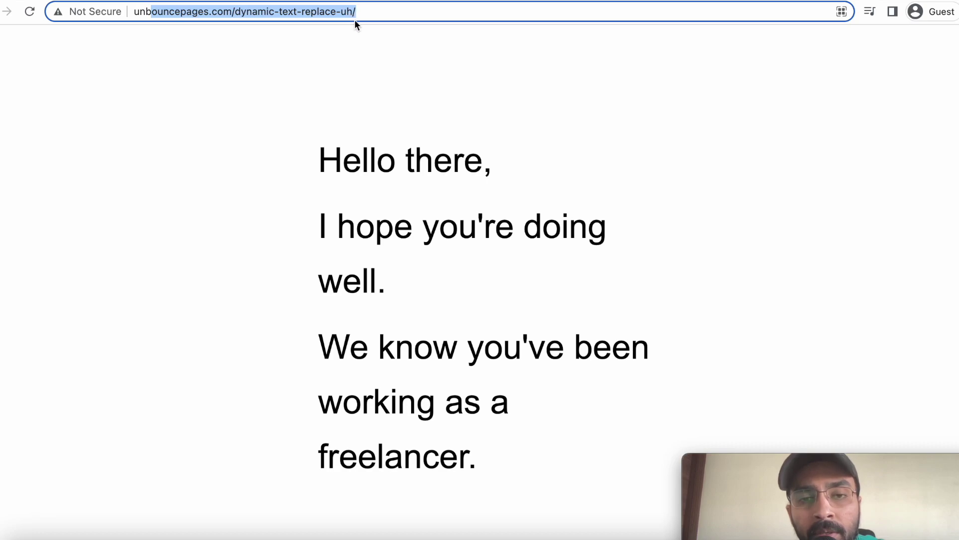
{"action": "left_click", "coordinate": [320, 154]}
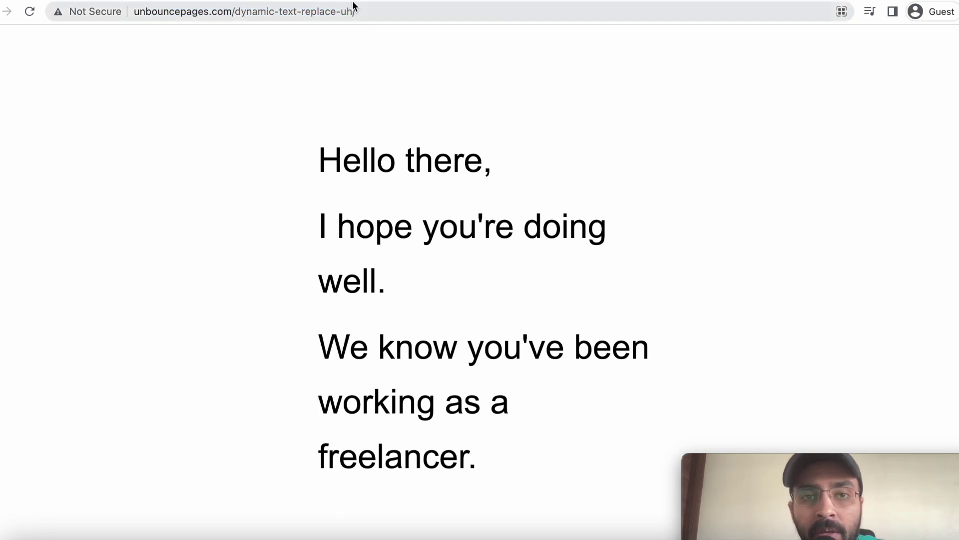
{"action": "left_click", "coordinate": [369, 11]}
{"action": "left_click", "coordinate": [369, 12]}
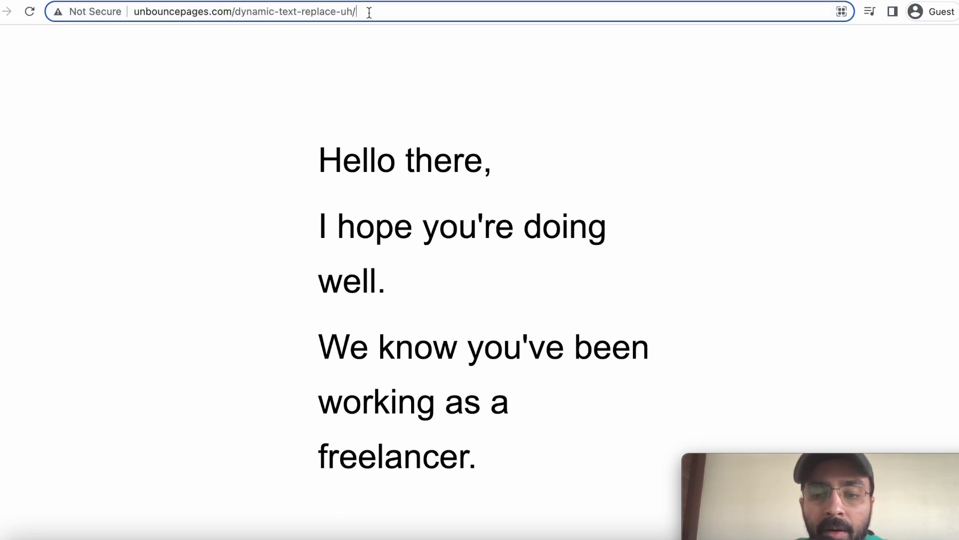
{"action": "type", "text": "?firstname"}
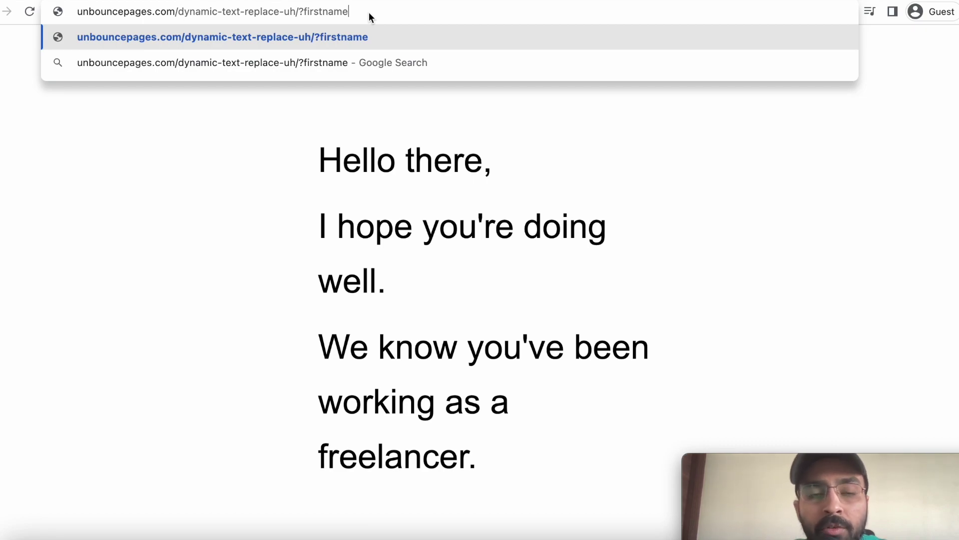
Load the page with ?firstname=Sahib so the greeting reads 'Hello Sahib' instead of 'Hello there'.
{"action": "type", "text": "="}
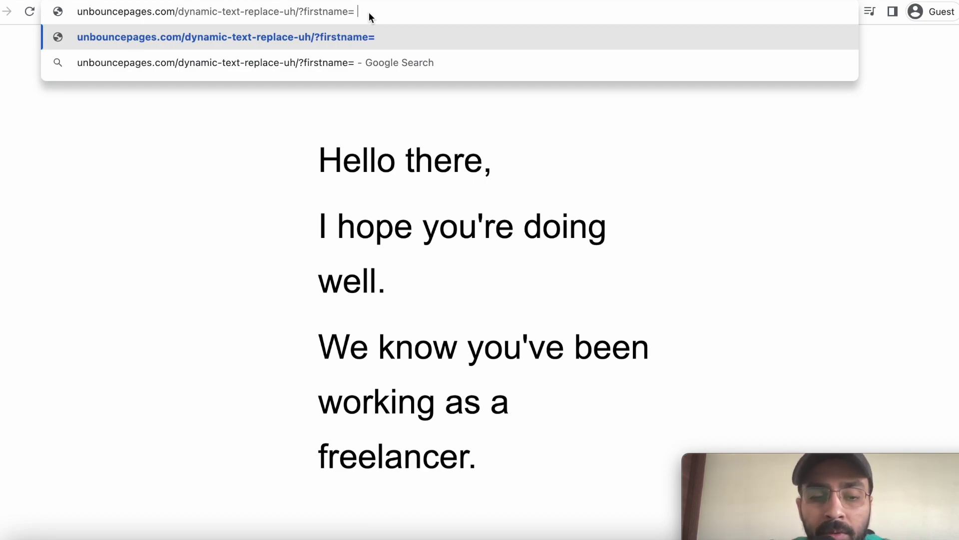
{"action": "type", "text": "Sahib"}
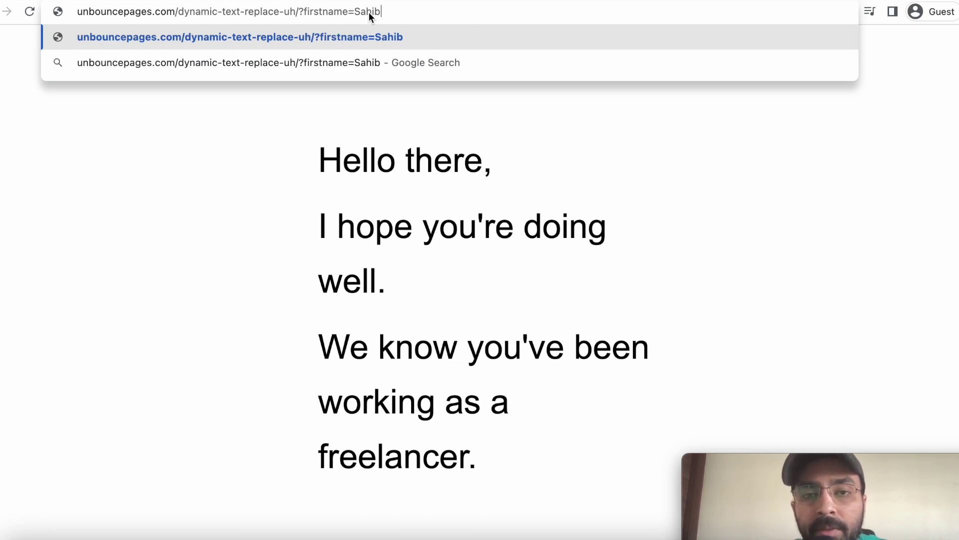
{"action": "key", "text": "Return"}
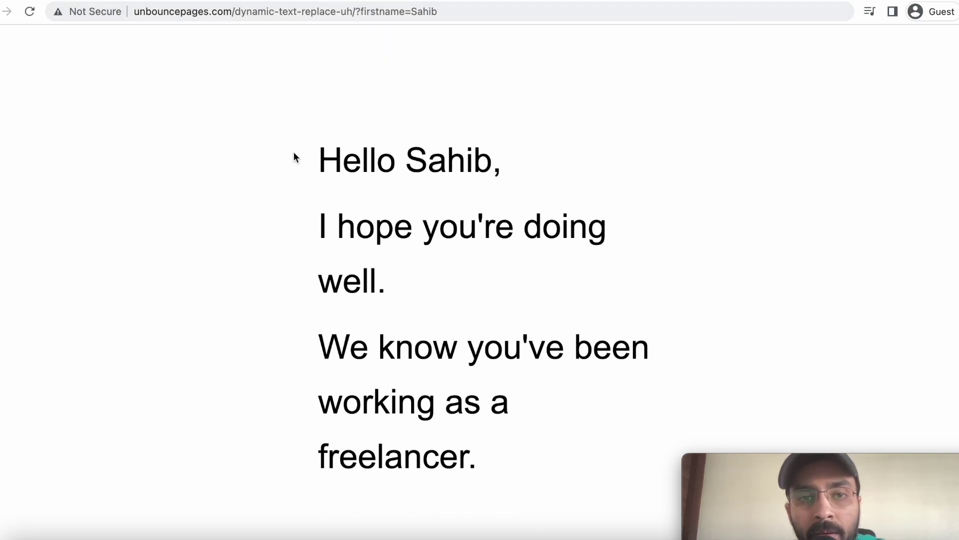
{"action": "left_click_drag", "start_coordinate": [447, 160], "coordinate": [494, 160]}
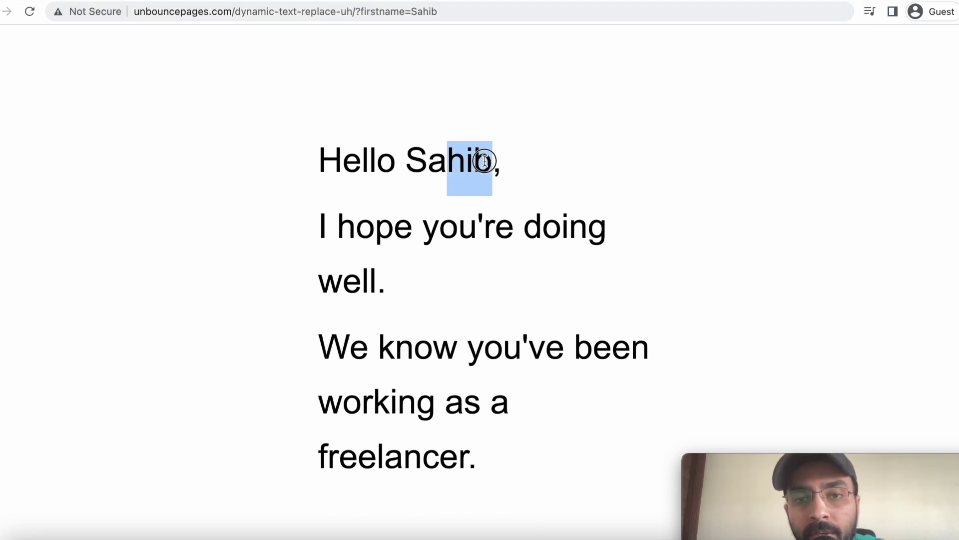
{"action": "left_click", "coordinate": [418, 162]}
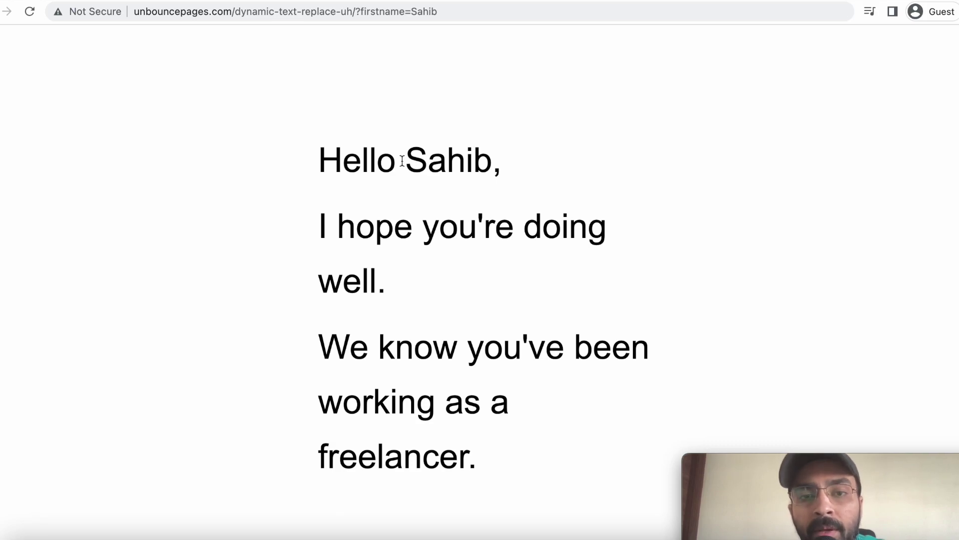
{"action": "left_click_drag", "start_coordinate": [402, 162], "coordinate": [485, 163]}
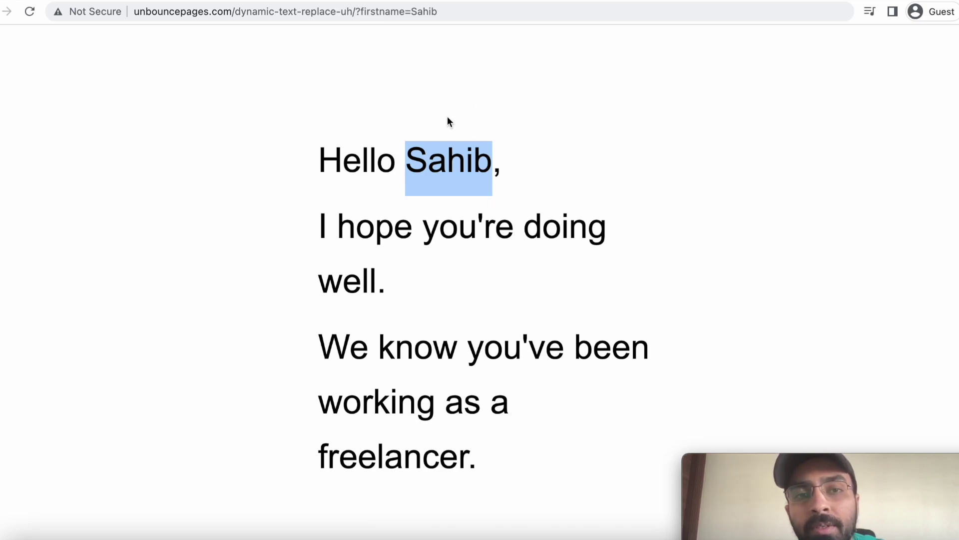
{"action": "left_click", "coordinate": [453, 156]}
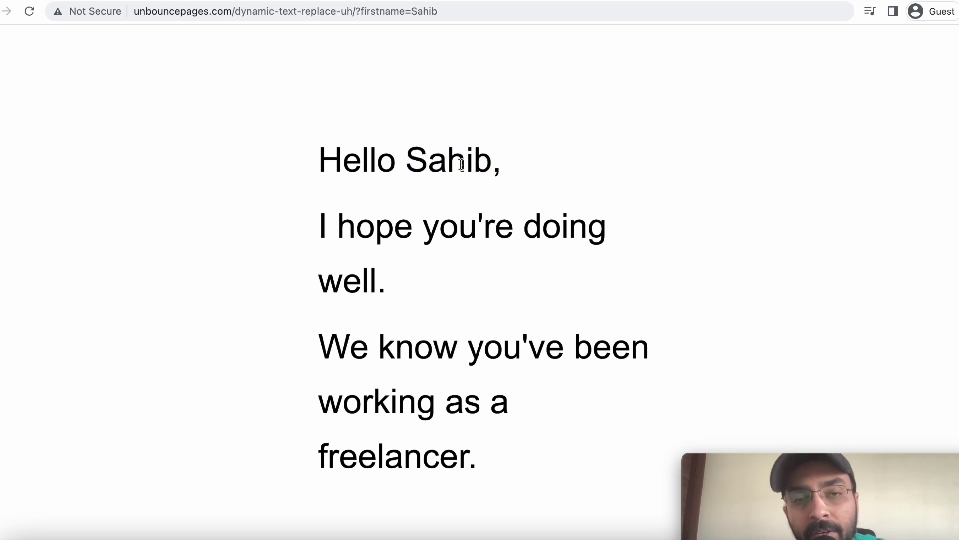
{"action": "left_click", "coordinate": [455, 11]}
{"action": "left_click", "coordinate": [455, 12]}
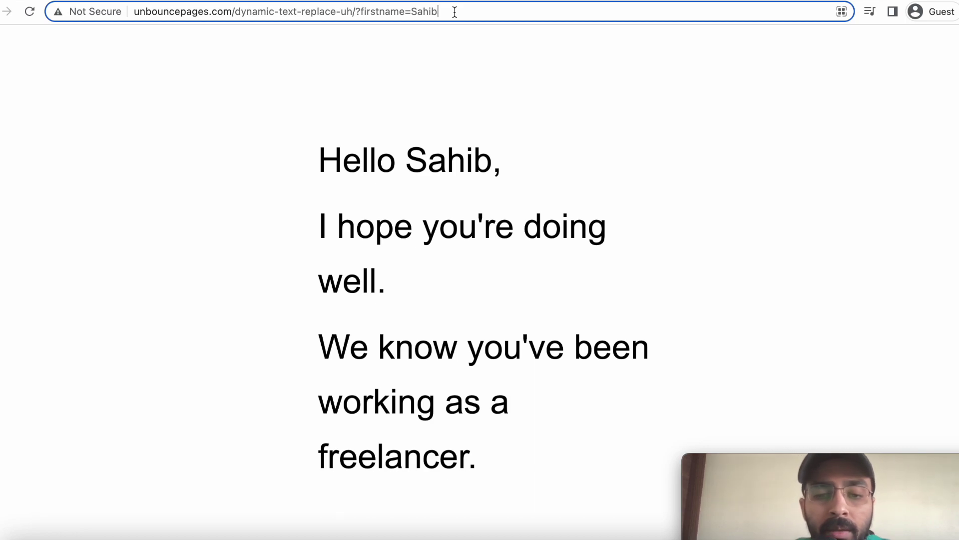
Append &profession=businessman and reload so the line reads 'working as a businessman'.
{"action": "left_click", "coordinate": [455, 11]}
{"action": "type", "text": "&"}
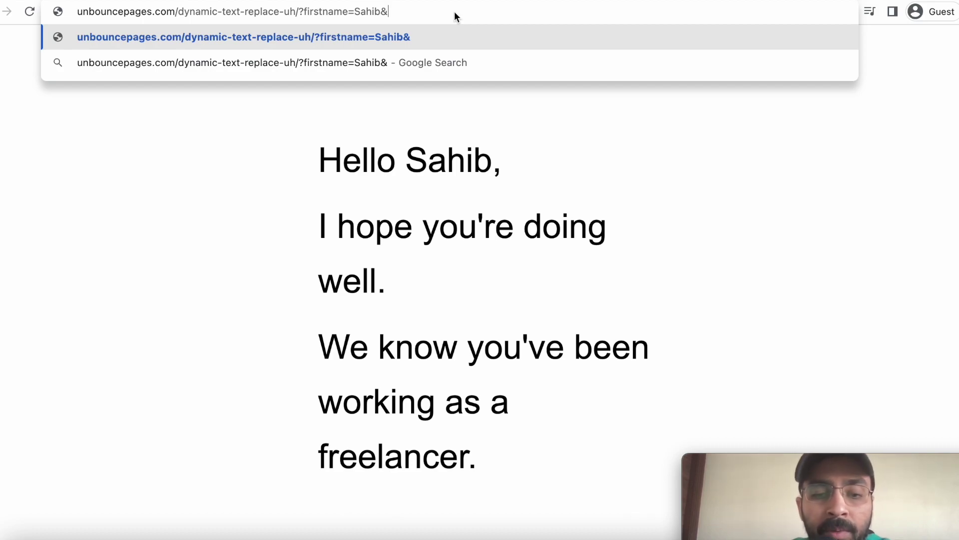
{"action": "type", "text": "profession"}
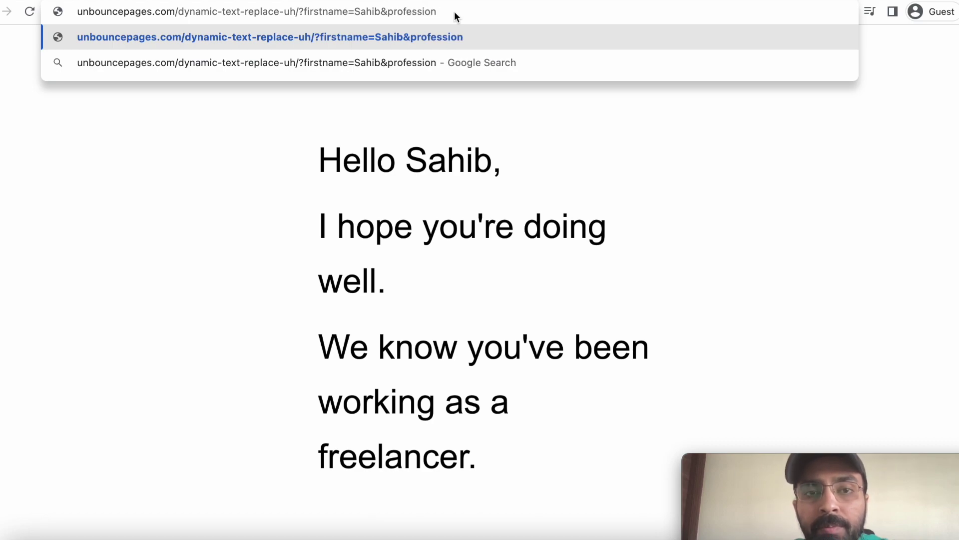
{"action": "type", "text": "="}
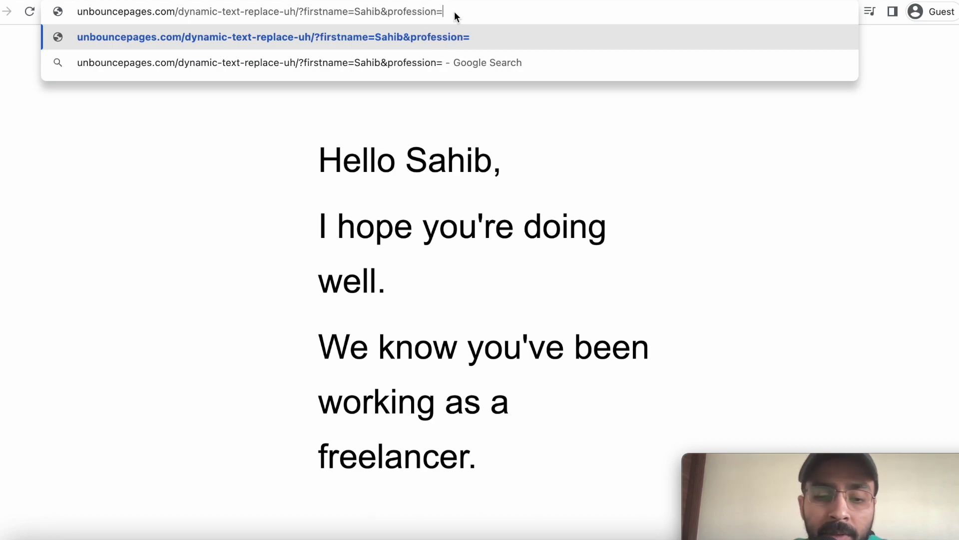
{"action": "type", "text": "busines"}
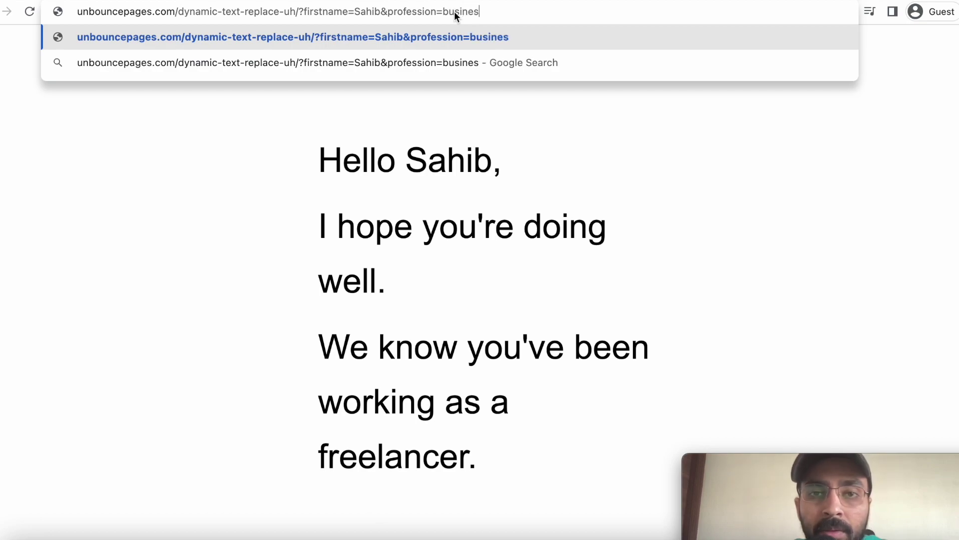
{"action": "type", "text": "sman"}
{"action": "key", "text": "Return"}
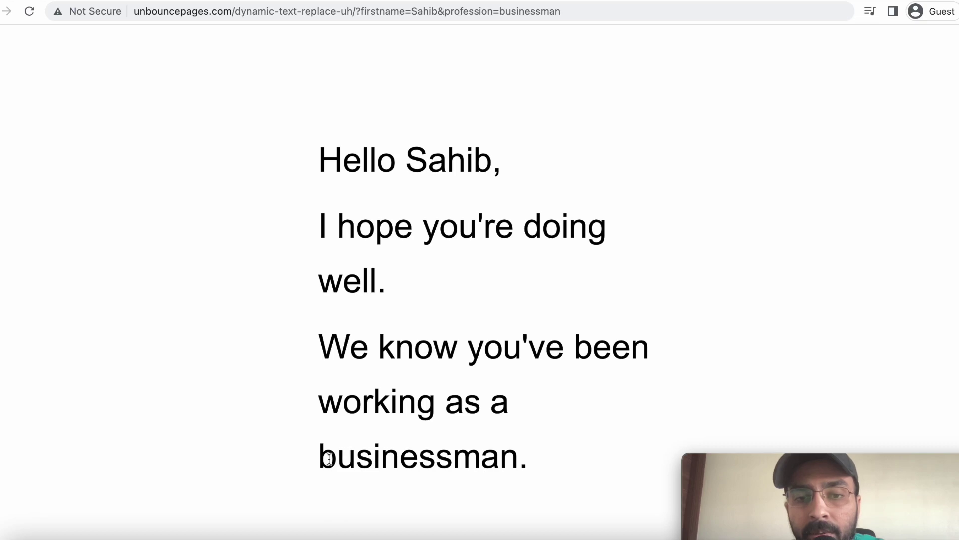
{"action": "left_click_drag", "start_coordinate": [320, 458], "coordinate": [512, 449]}
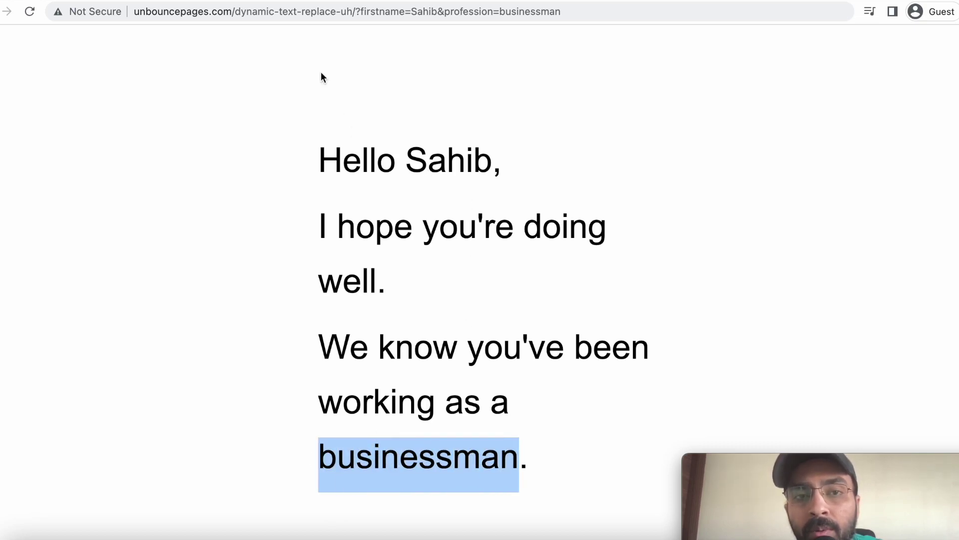
{"action": "left_click_drag", "start_coordinate": [358, 14], "coordinate": [569, 14]}
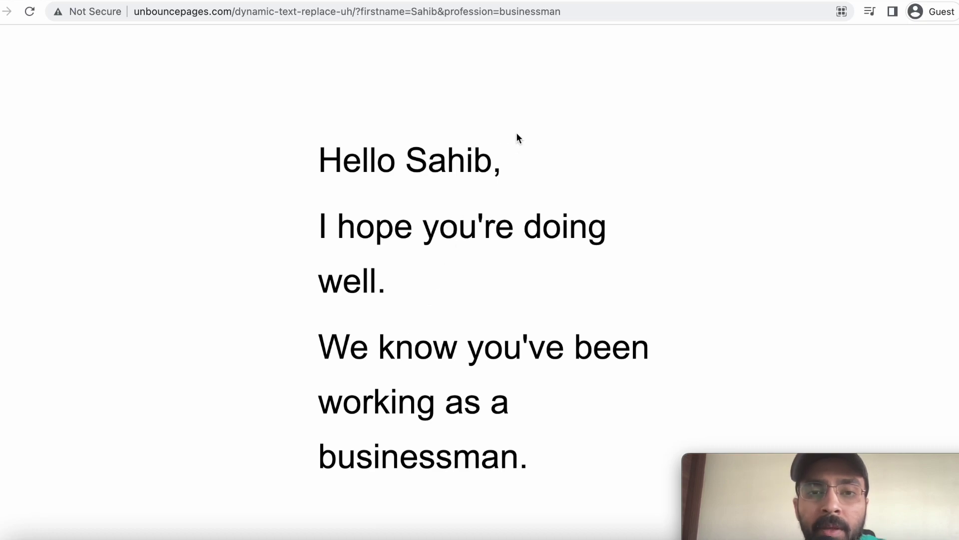
Strip the query string from the page URL and reload the published page.
{"action": "left_click_drag", "start_coordinate": [567, 15], "coordinate": [362, 14]}
{"action": "key", "text": "BackSpace"}
{"action": "key", "text": "BackSpace"}
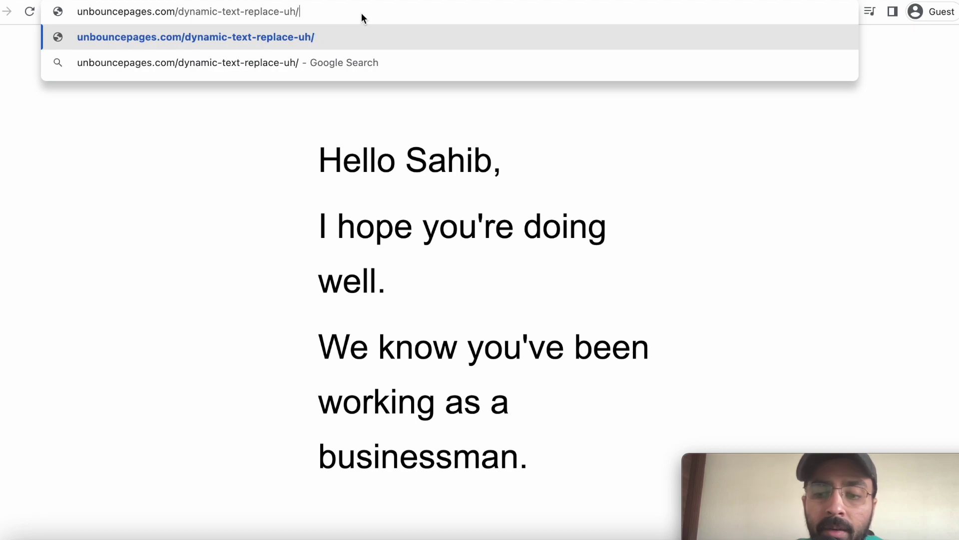
{"action": "key", "text": "Return"}
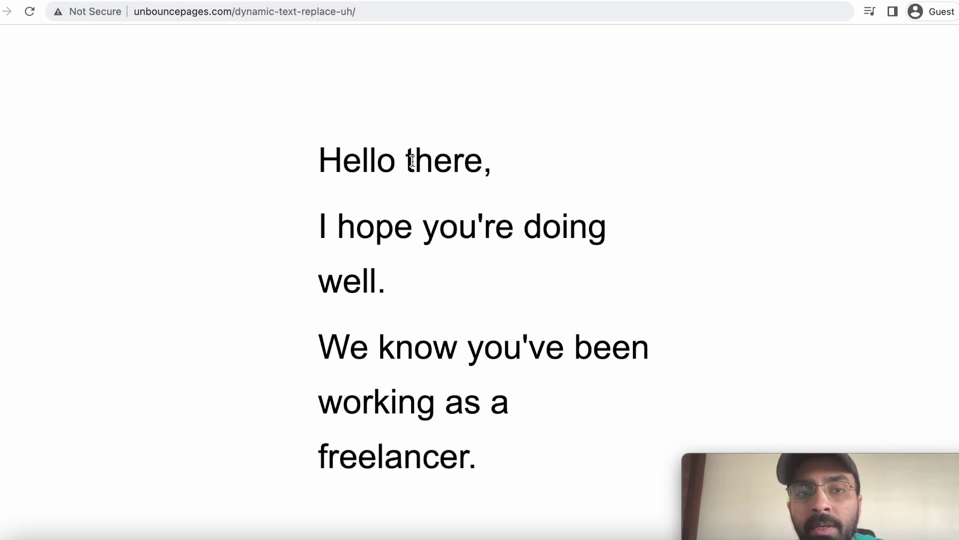
Highlight the restored default words 'there' and 'freelancer' on the live page.
{"action": "left_click_drag", "start_coordinate": [414, 161], "coordinate": [437, 162]}
{"action": "left_click", "coordinate": [407, 456]}
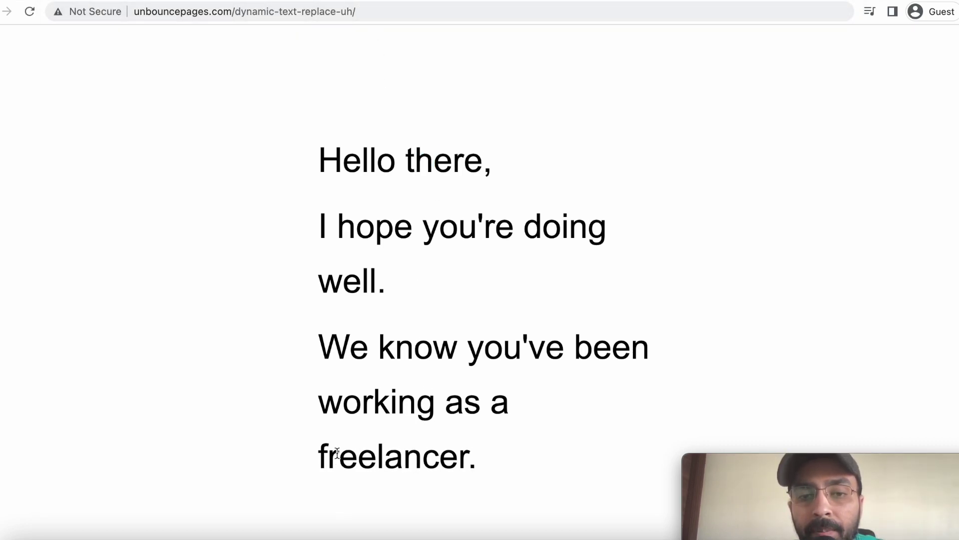
{"action": "left_click_drag", "start_coordinate": [328, 456], "coordinate": [442, 456]}
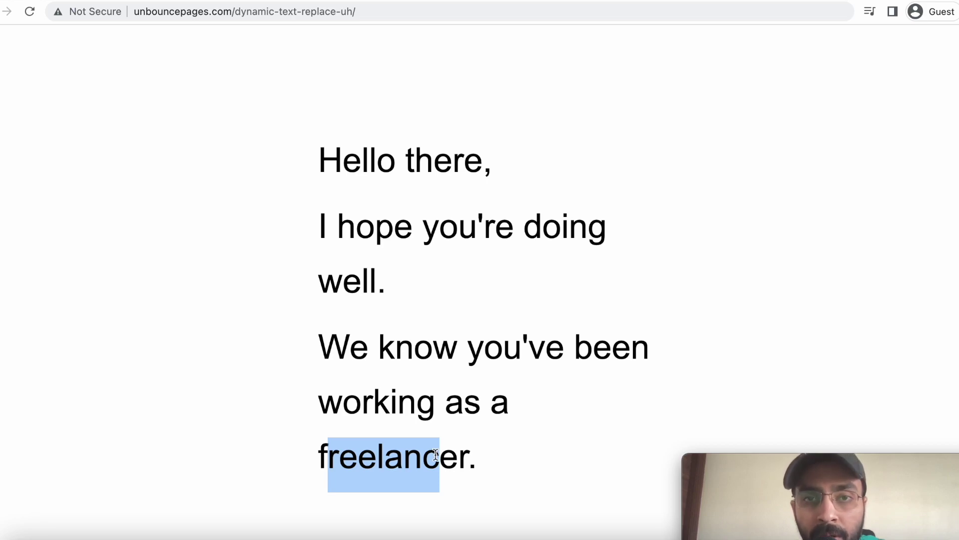
{"action": "double_click", "coordinate": [347, 451]}
{"action": "left_click_drag", "start_coordinate": [377, 165], "coordinate": [483, 165]}
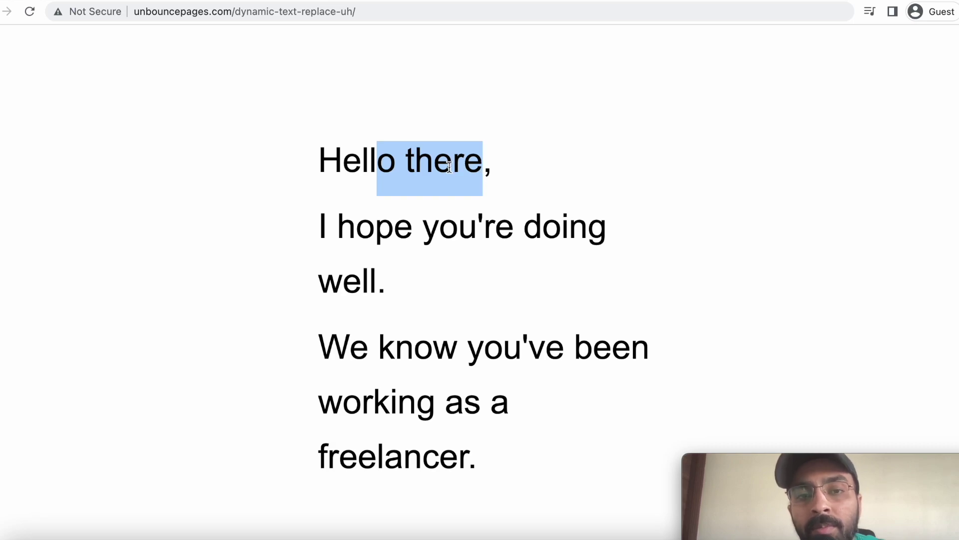